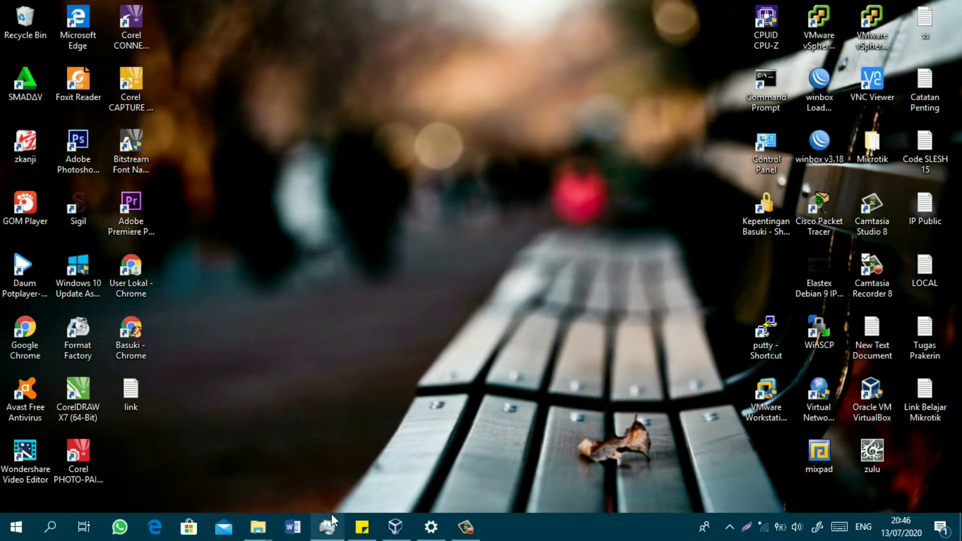
Switch to Oracle VM VirtualBox Manager and check the DEBIAN 8 folder in File Explorer
{"action": "mouse_move", "coordinate": [331, 513]}
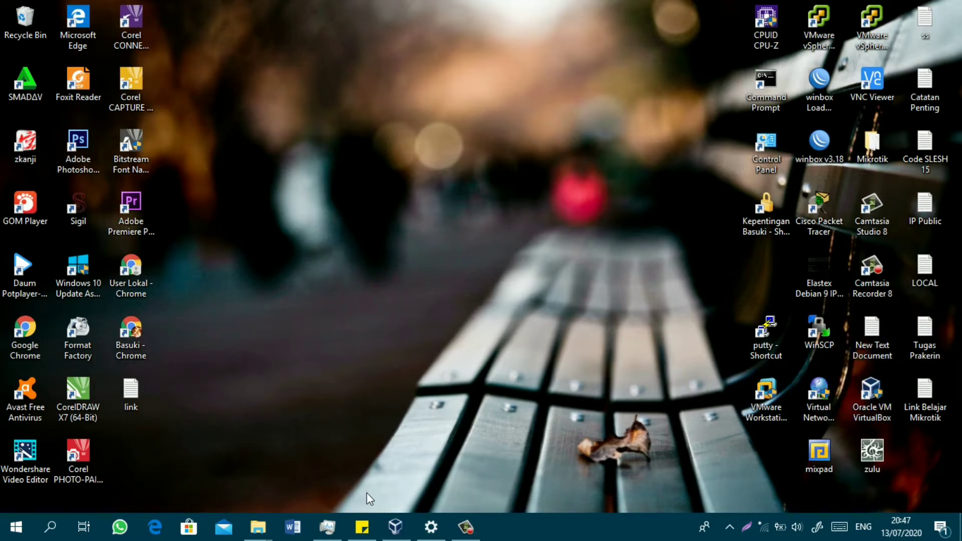
{"action": "left_click", "coordinate": [395, 525]}
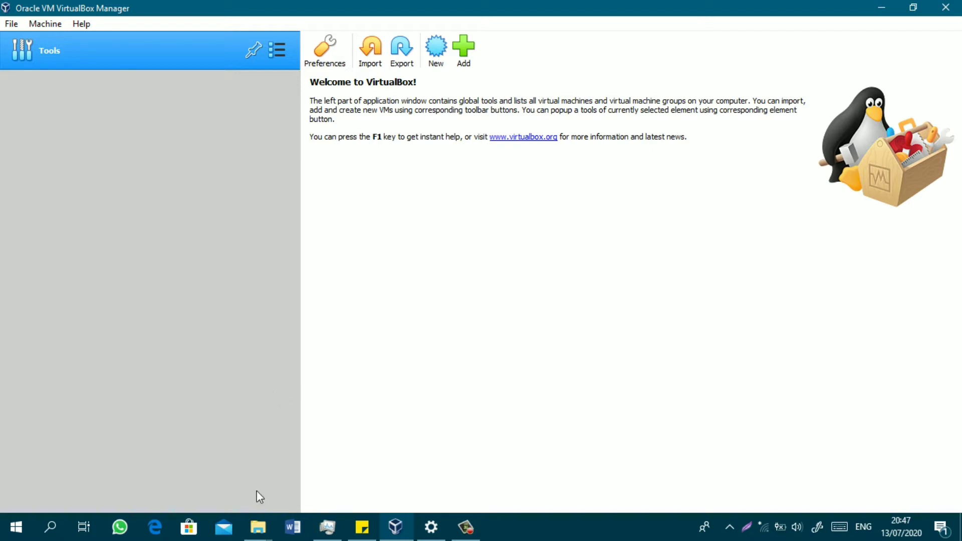
{"action": "mouse_move", "coordinate": [265, 525]}
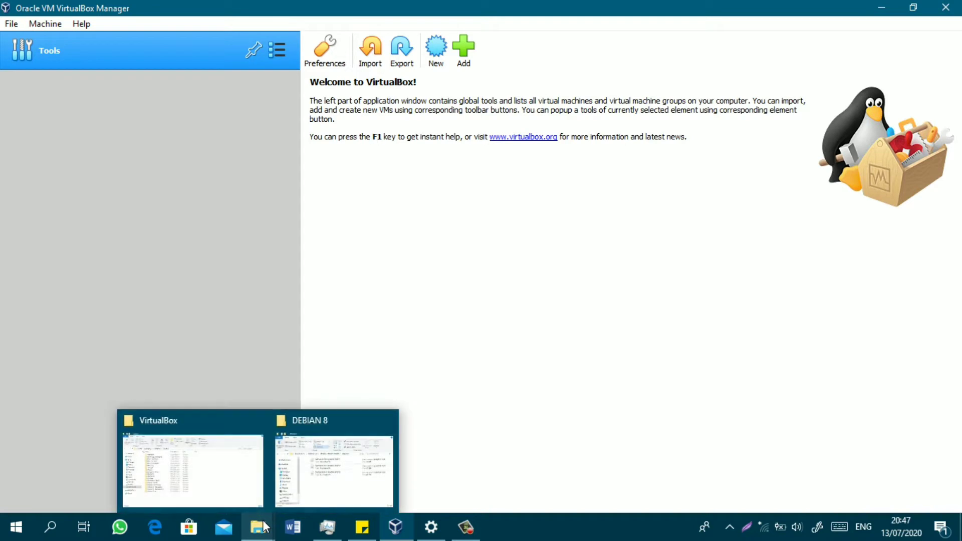
{"action": "left_click", "coordinate": [354, 457]}
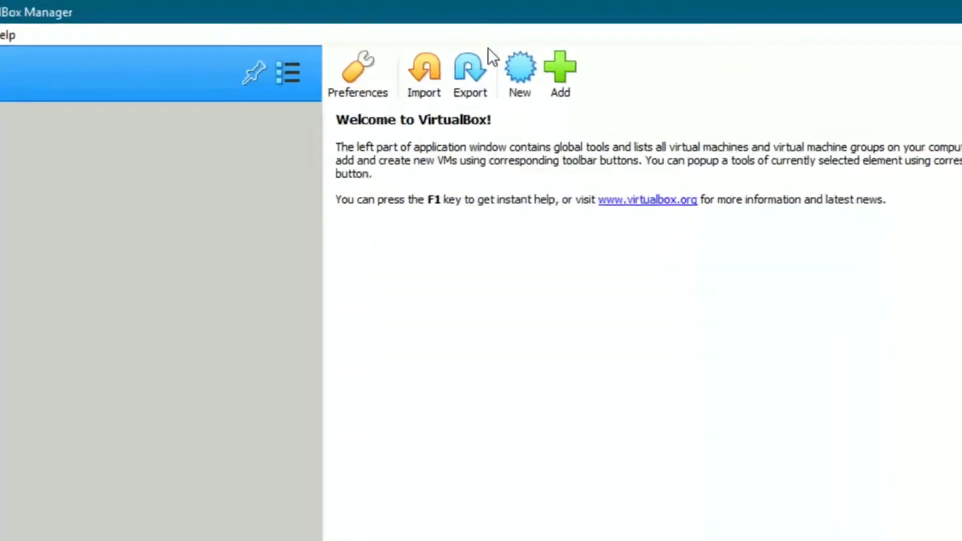
Start creating a new virtual machine and name it "Debian 8 iTechMJK"
{"action": "left_click", "coordinate": [515, 88]}
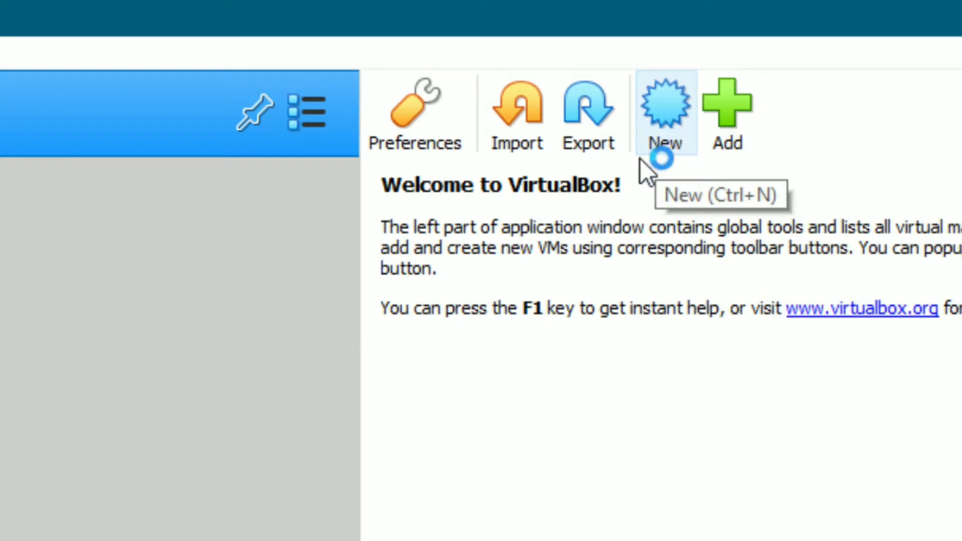
{"action": "left_click", "coordinate": [662, 95]}
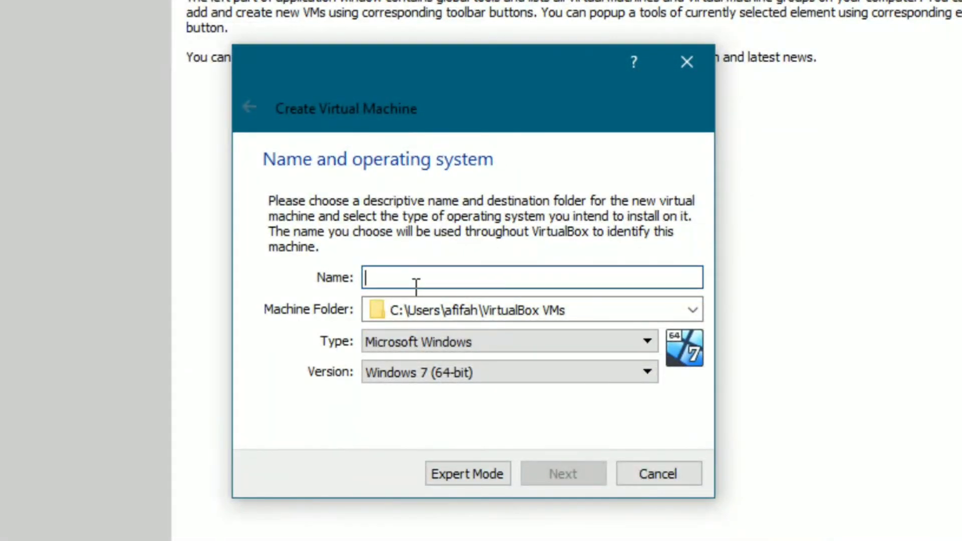
{"action": "type", "text": "D"}
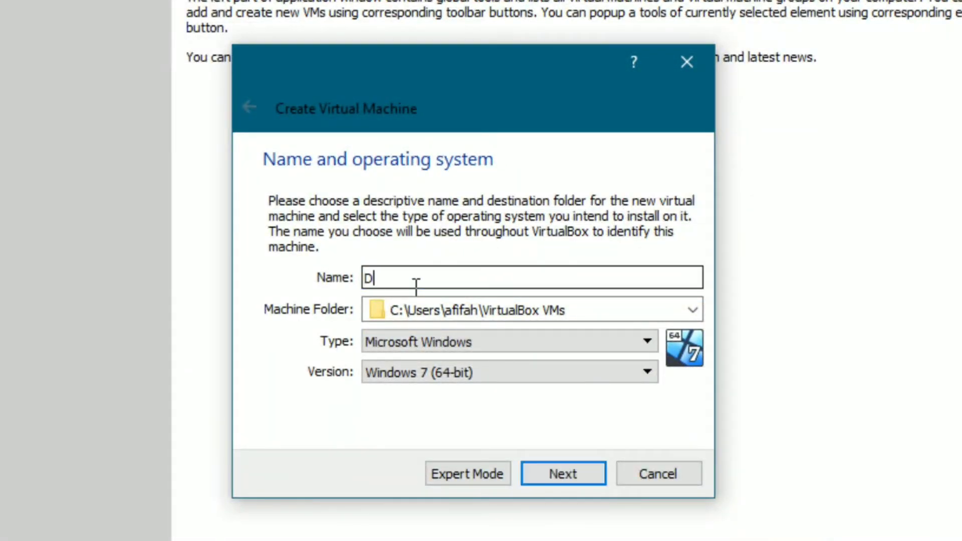
{"action": "type", "text": "ebian 8"}
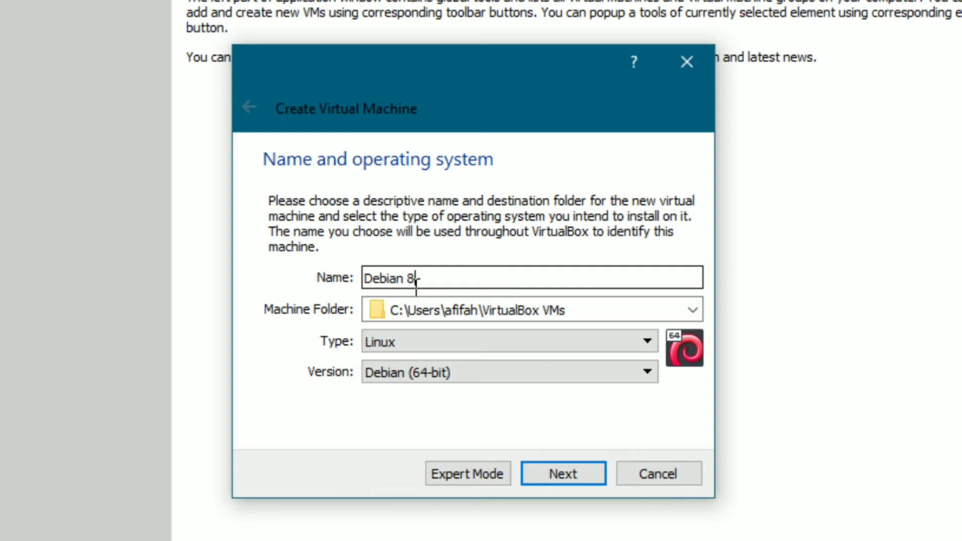
{"action": "type", "text": " I"}
{"action": "key", "text": "BackSpace"}
{"action": "type", "text": "iTechMJK"}
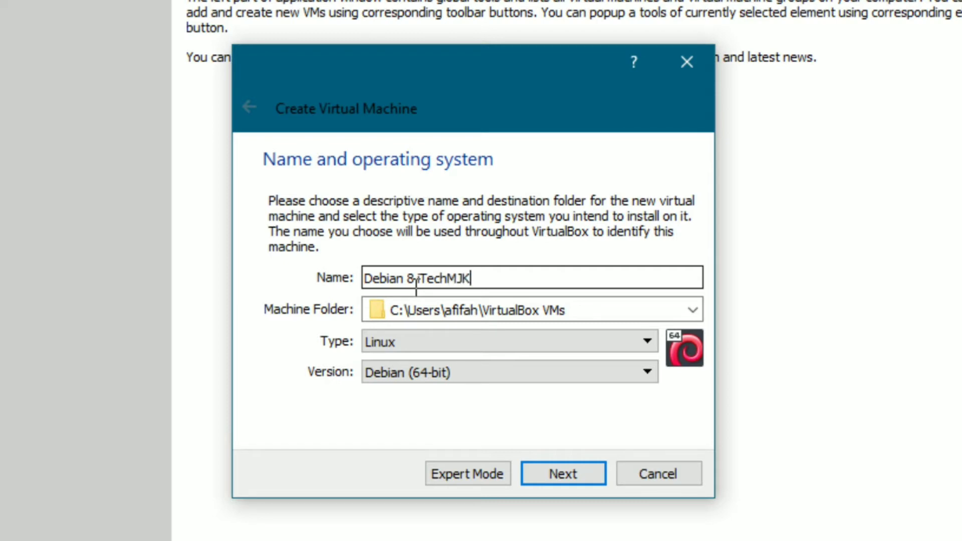
Set the machine folder to G:\Backup-VM\VirtualBox and keep Linux, Debian (64-bit) as the operating system type and version
{"action": "left_click_drag", "start_coordinate": [620, 316], "coordinate": [322, 332]}
{"action": "type", "text": "G:\\Backup-VM\\VirtualBox"}
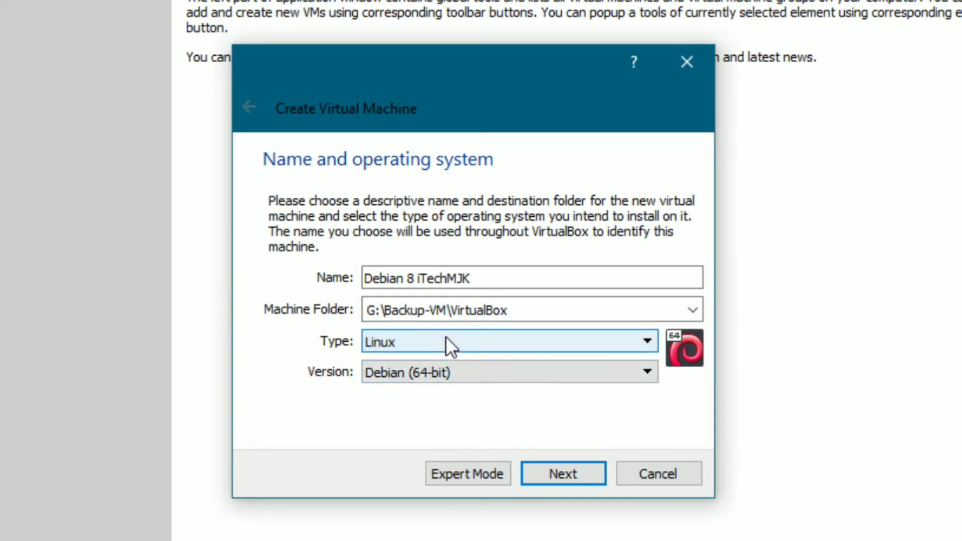
{"action": "left_click", "coordinate": [387, 347]}
{"action": "left_click", "coordinate": [415, 345]}
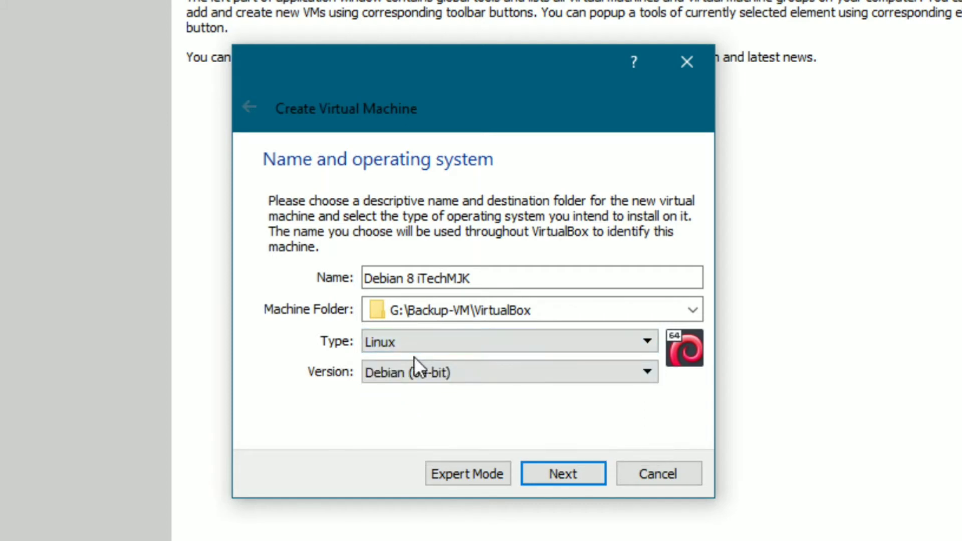
{"action": "left_click", "coordinate": [409, 379]}
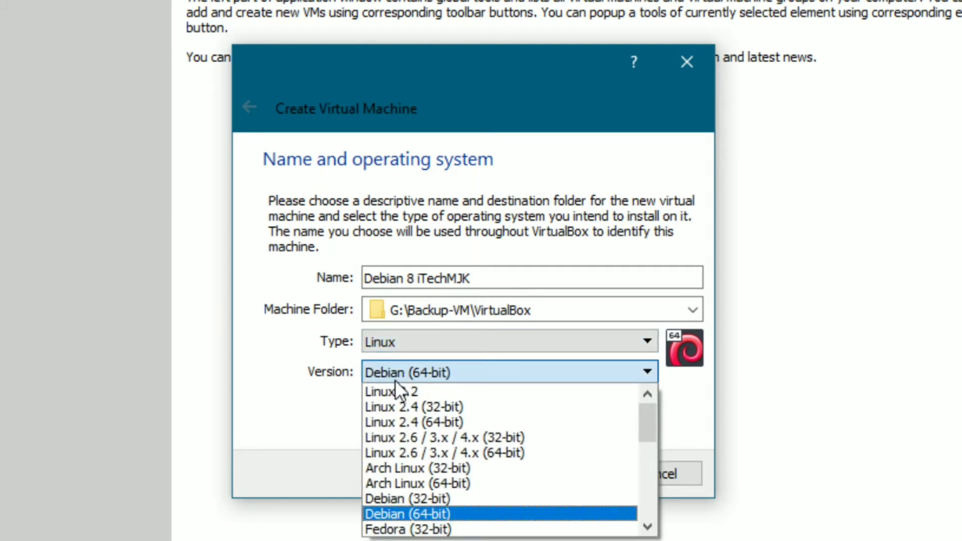
{"action": "left_click", "coordinate": [410, 516]}
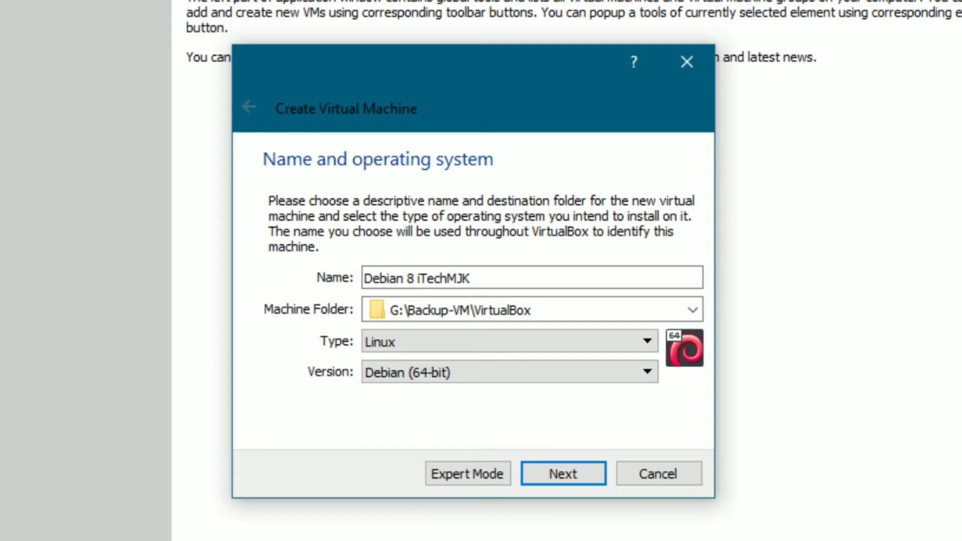
Check the architecture of the Debian 8.10.0 disc images in the DEBIAN 8 folder and return to the virtual machine wizard
{"action": "left_click", "coordinate": [215, 533]}
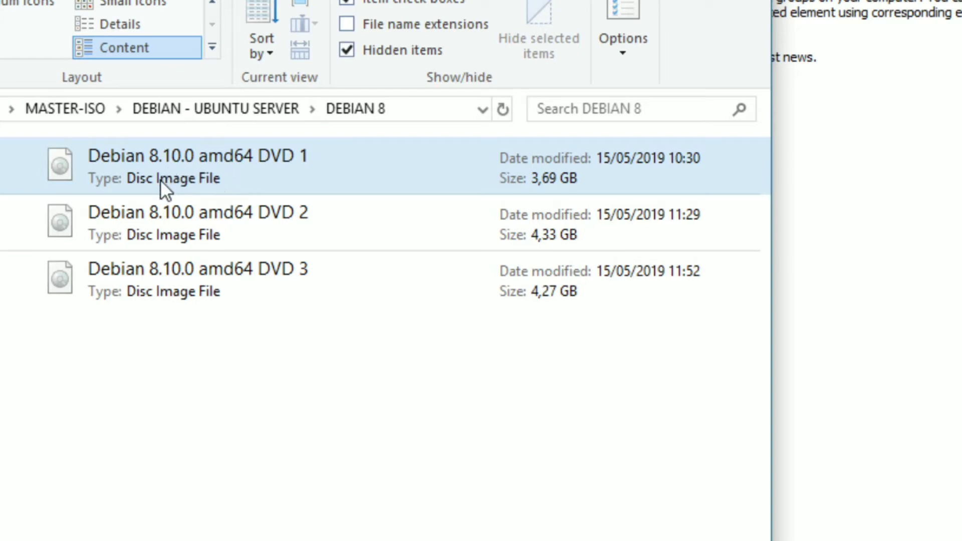
{"action": "left_click", "coordinate": [269, 322]}
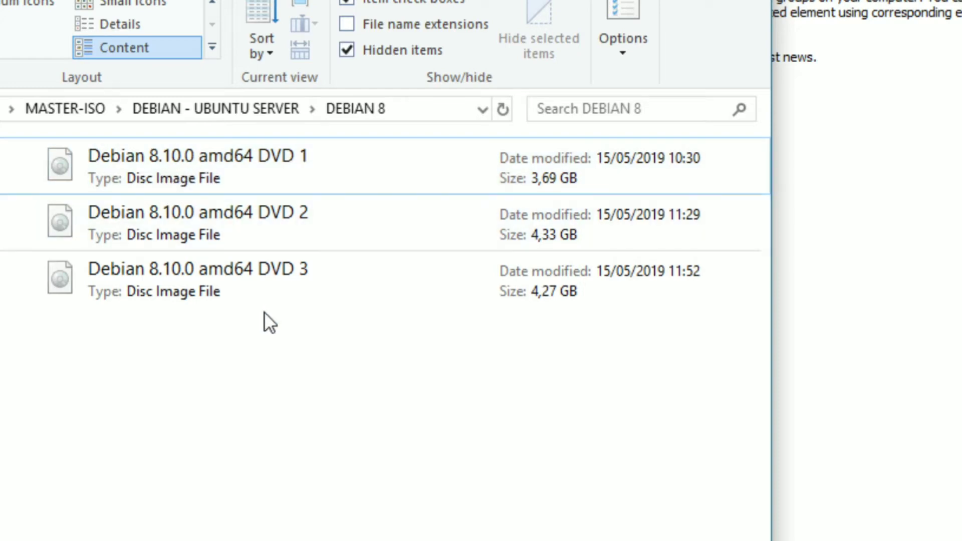
{"action": "left_click", "coordinate": [231, 173]}
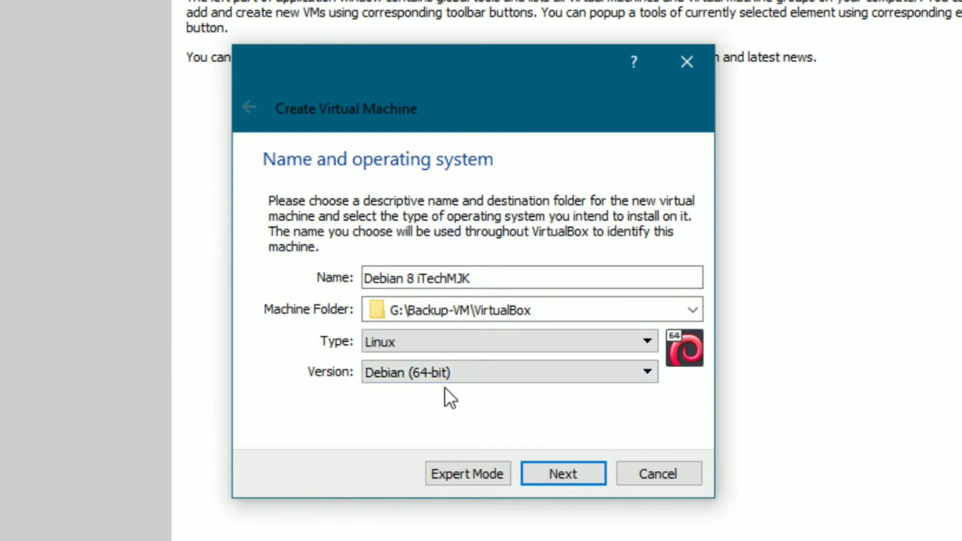
Accept the name and operating system settings and allocate 512 MB of memory to the virtual machine
{"action": "left_click", "coordinate": [597, 472]}
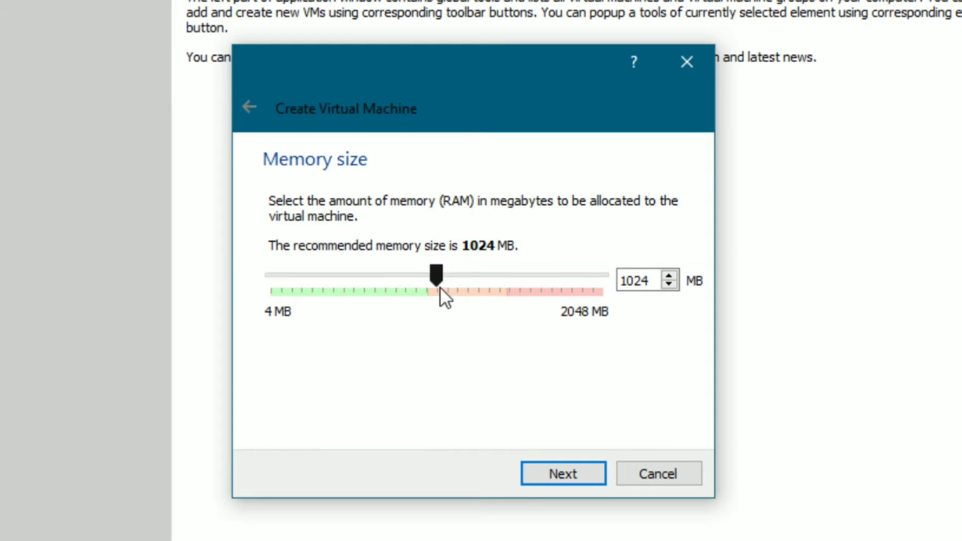
{"action": "left_click_drag", "start_coordinate": [439, 284], "coordinate": [362, 283]}
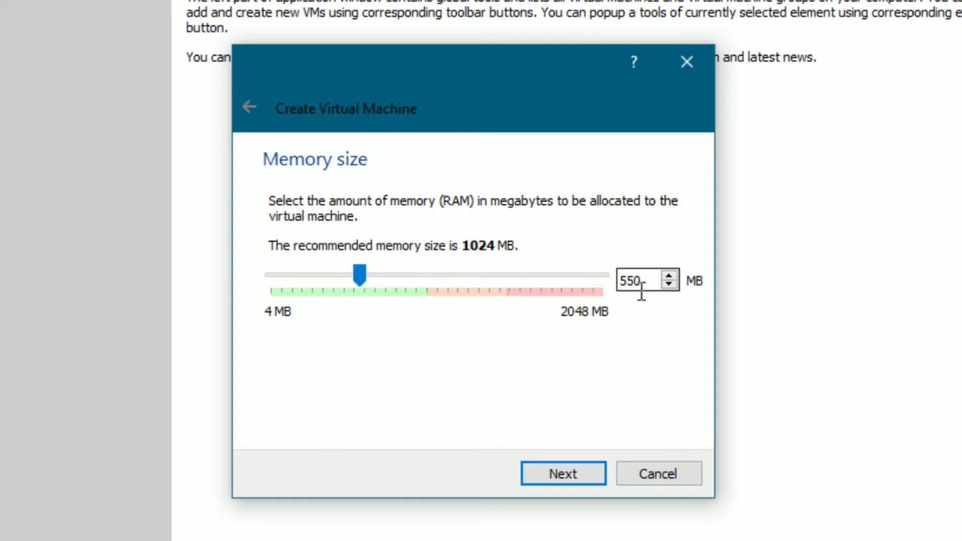
{"action": "left_click_drag", "start_coordinate": [662, 286], "coordinate": [519, 292]}
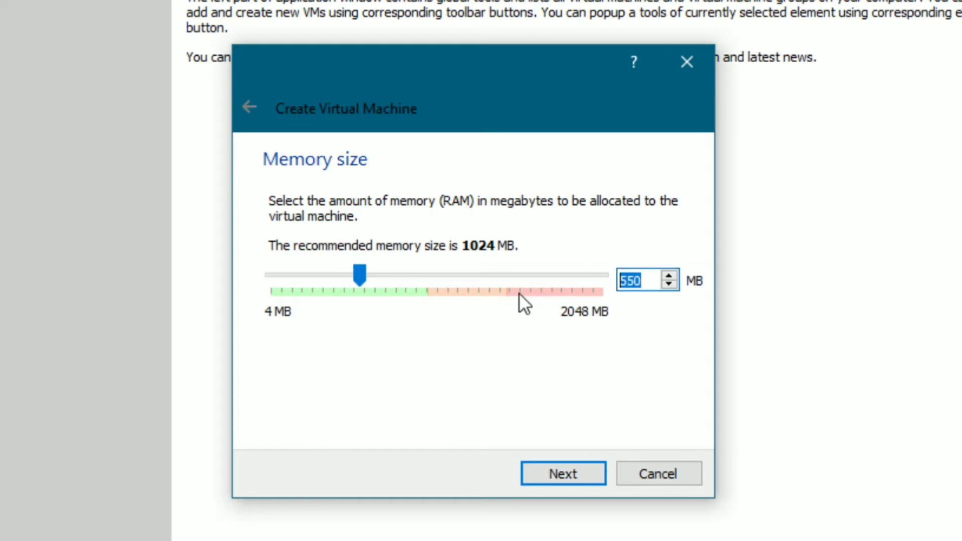
{"action": "type", "text": "512"}
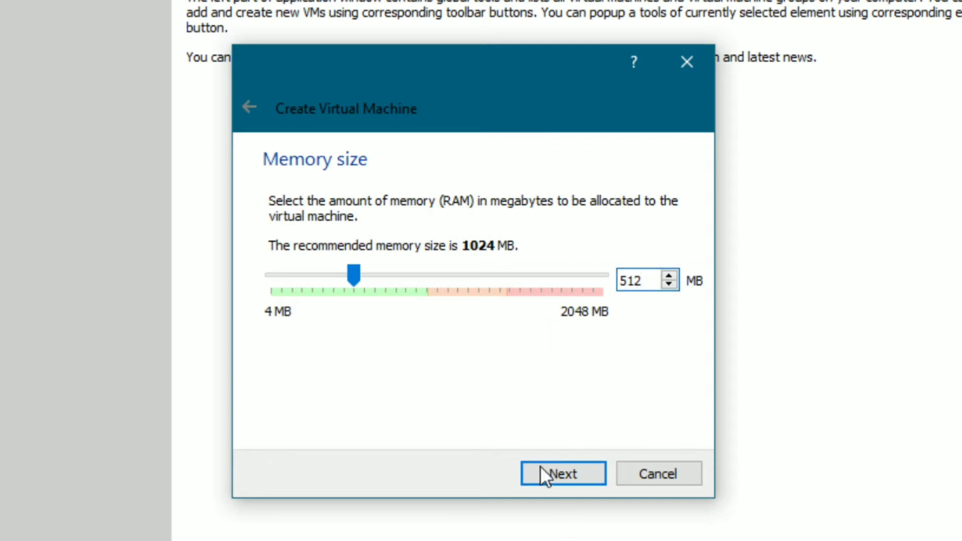
{"action": "left_click", "coordinate": [542, 478]}
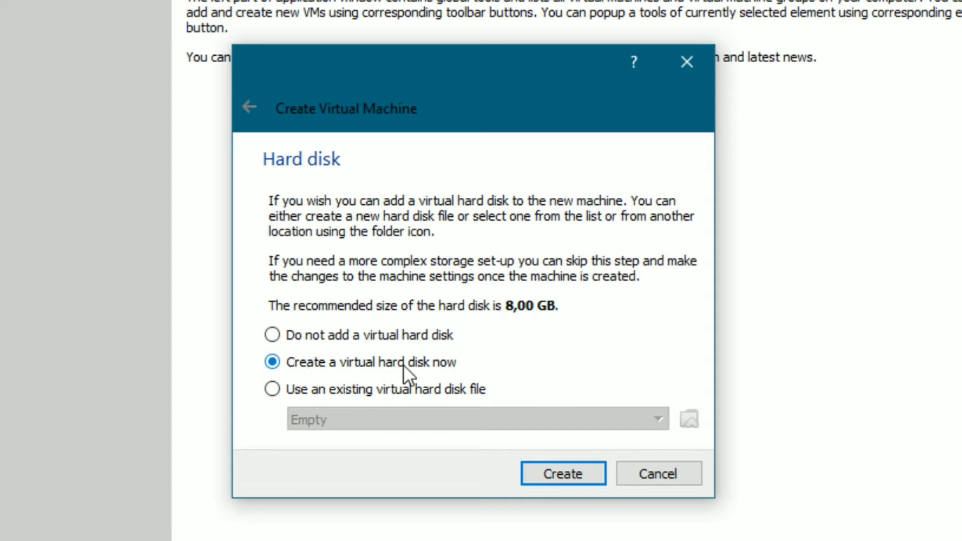
Choose to create a virtual hard disk now, as a dynamically allocated VDI (VirtualBox Disk Image)
{"action": "left_click", "coordinate": [560, 478]}
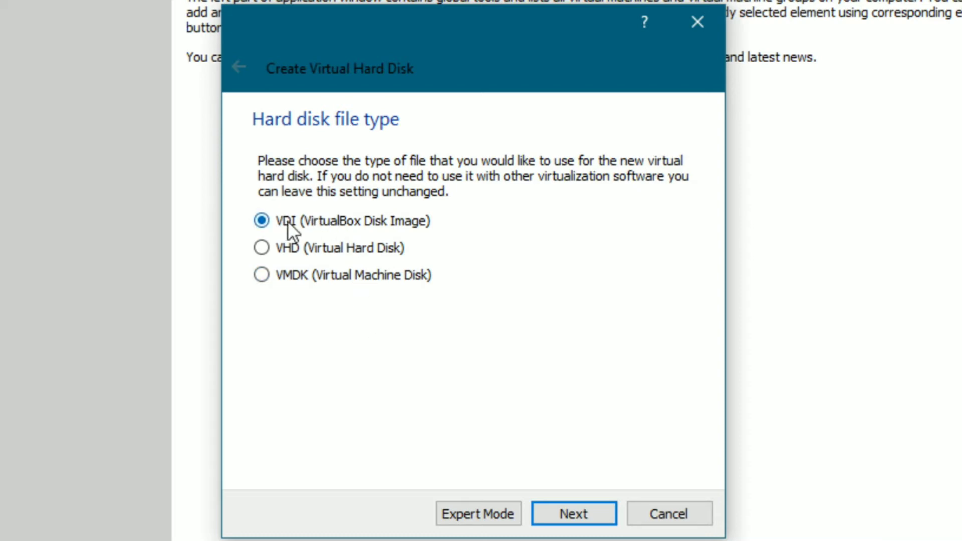
{"action": "left_click", "coordinate": [573, 514]}
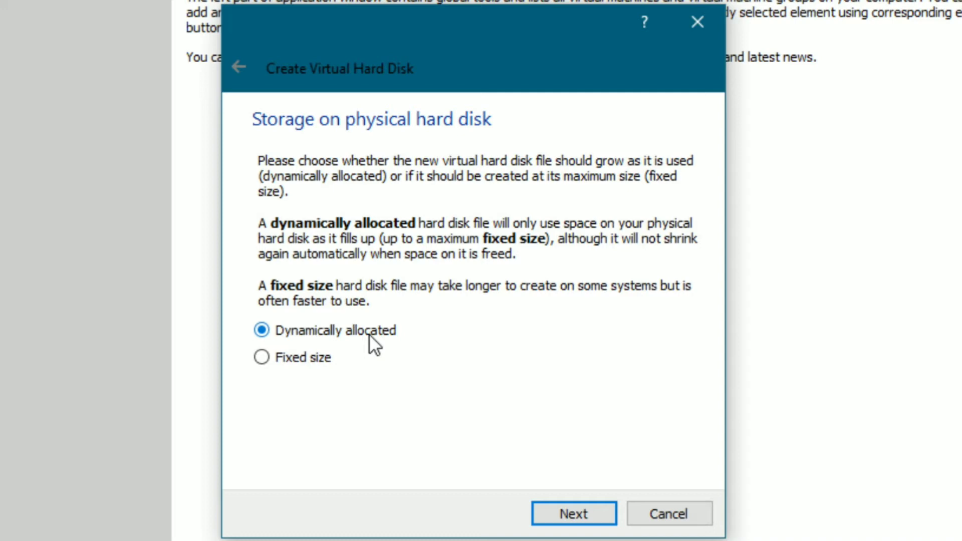
{"action": "left_click", "coordinate": [554, 516]}
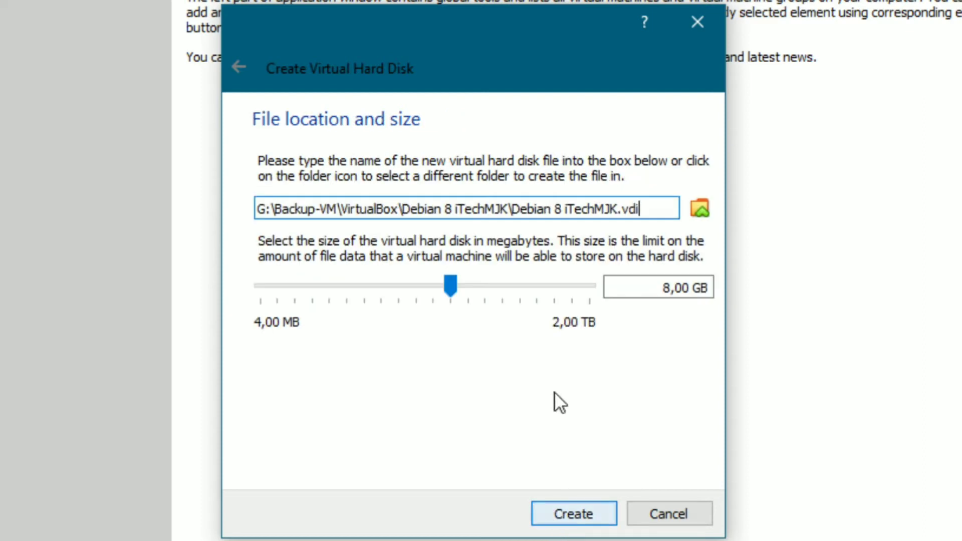
Set the virtual hard disk size to 200 GB and create the disk
{"action": "left_click", "coordinate": [633, 288]}
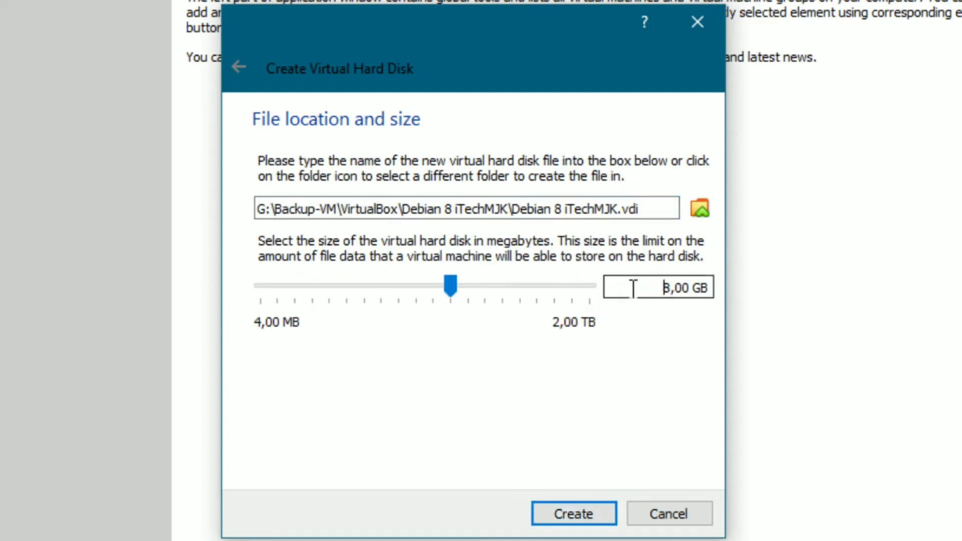
{"action": "key", "text": "Delete"}
{"action": "type", "text": "200"}
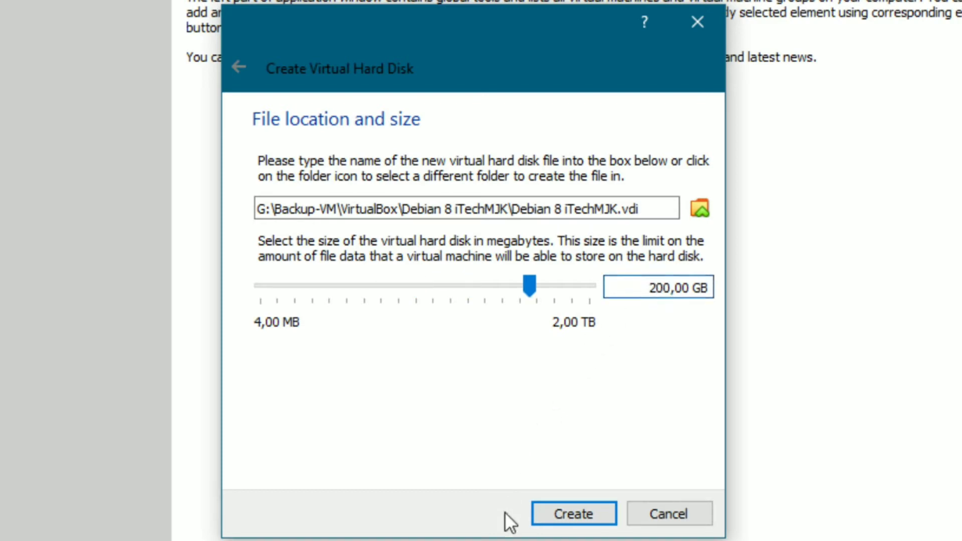
{"action": "left_click", "coordinate": [560, 512]}
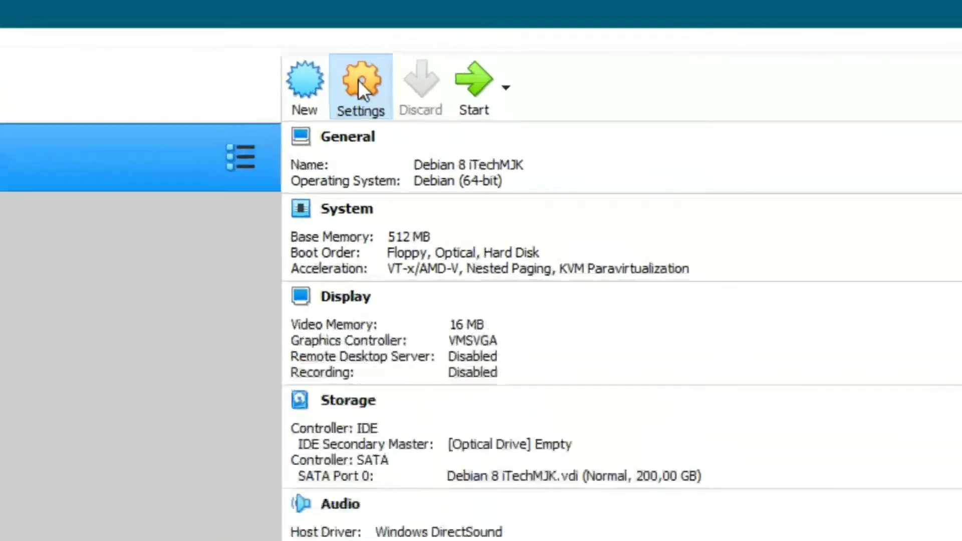
Open the storage settings of the Debian 8 iTechMJK machine and select the empty optical drive under the IDE controller
{"action": "left_click", "coordinate": [378, 130]}
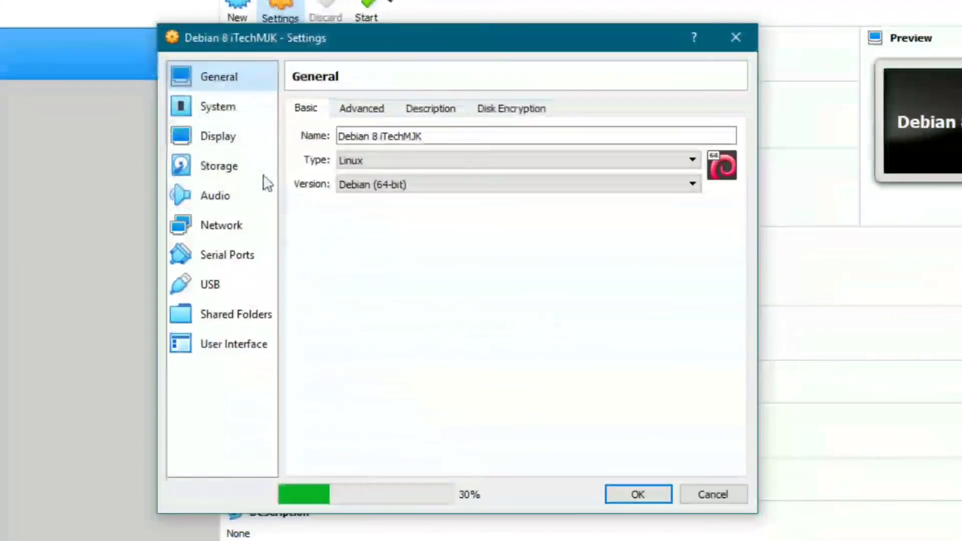
{"action": "left_click", "coordinate": [228, 116]}
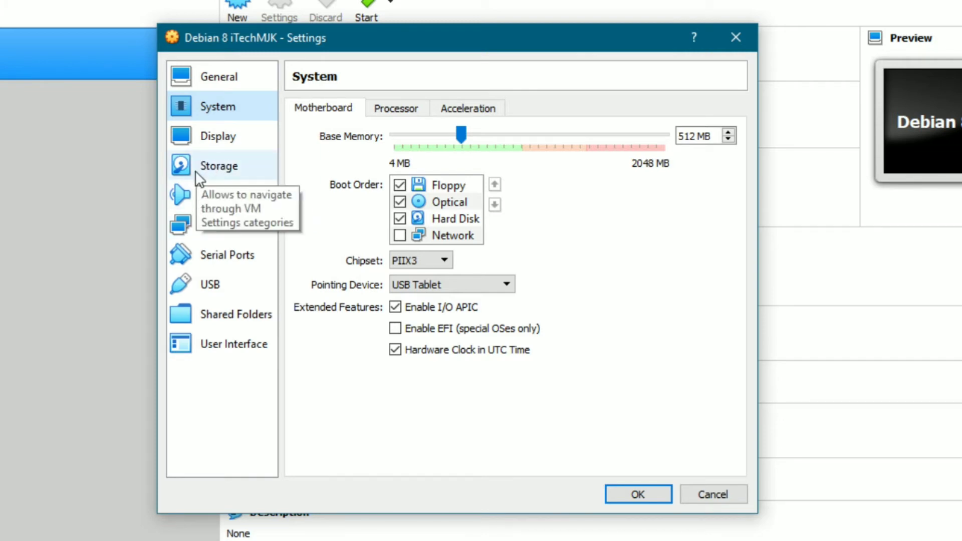
{"action": "left_click", "coordinate": [216, 171]}
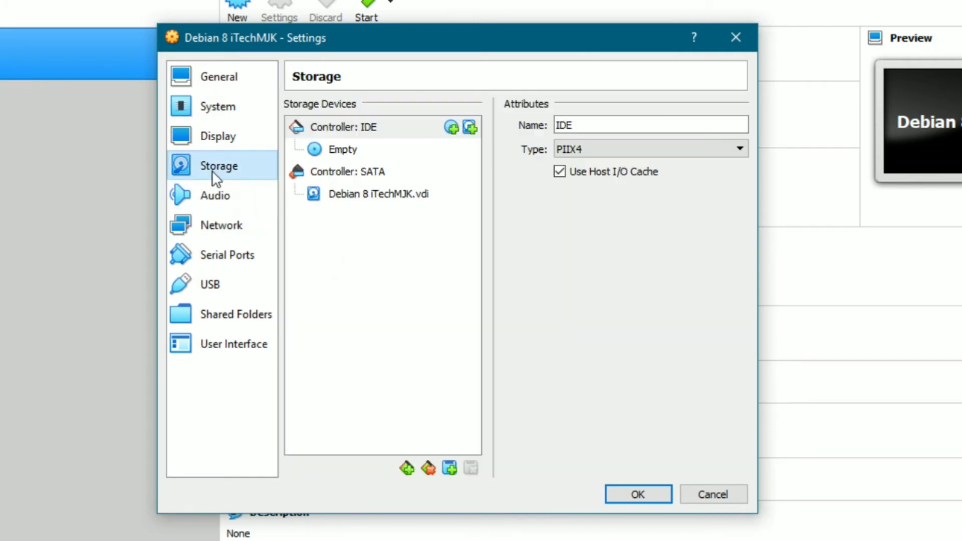
{"action": "left_click", "coordinate": [368, 153]}
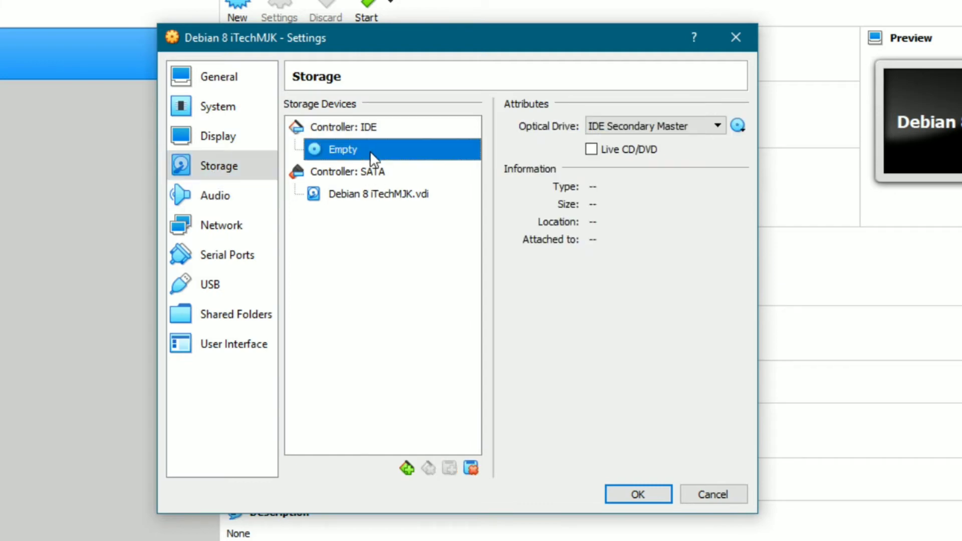
{"action": "left_click", "coordinate": [738, 125]}
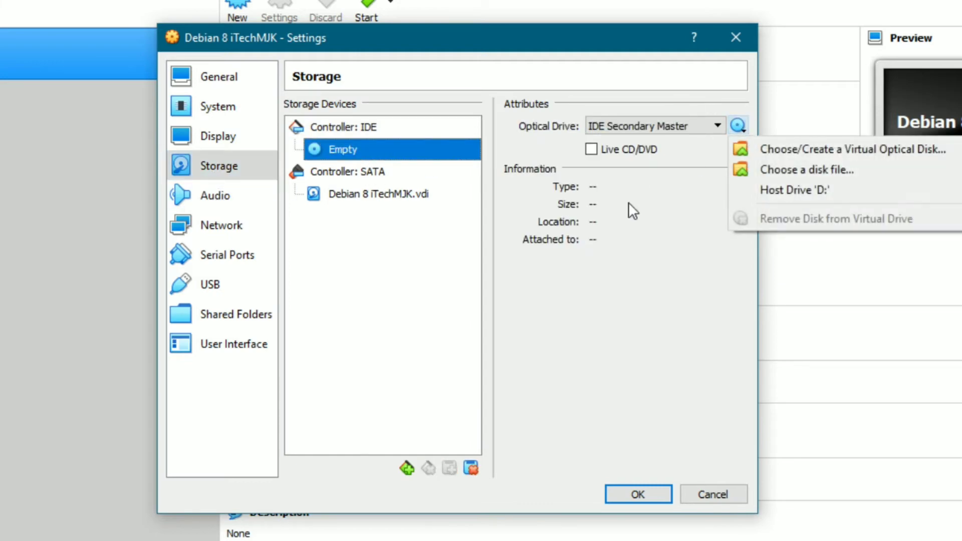
{"action": "left_click", "coordinate": [789, 152]}
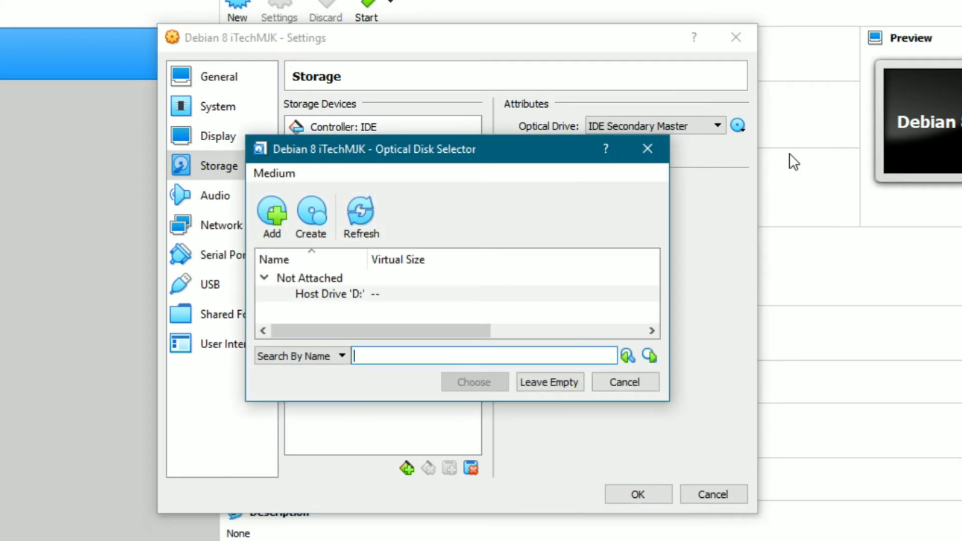
{"action": "left_click", "coordinate": [624, 383]}
{"action": "left_click", "coordinate": [738, 126]}
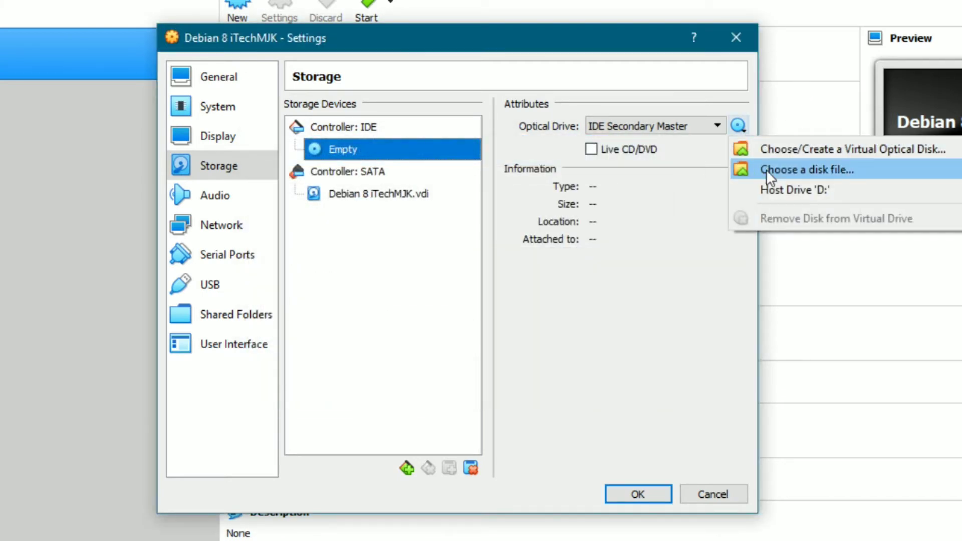
{"action": "left_click", "coordinate": [727, 107]}
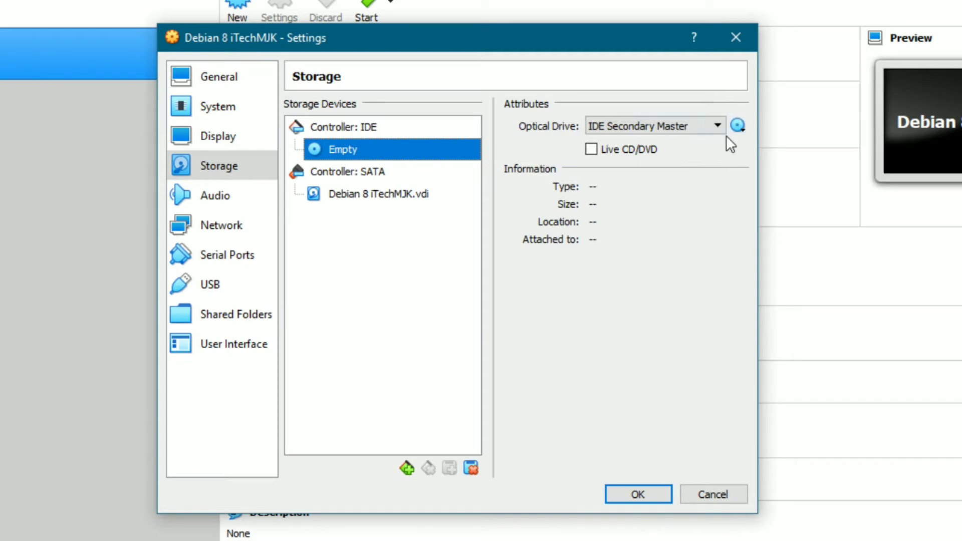
Load the Debian 8.10.0 amd64 DVD 1 image from G:\MASTER-ISO\DEBIAN - UBUNTU SERVER\DEBIAN 8 into the optical drive
{"action": "left_click", "coordinate": [739, 132]}
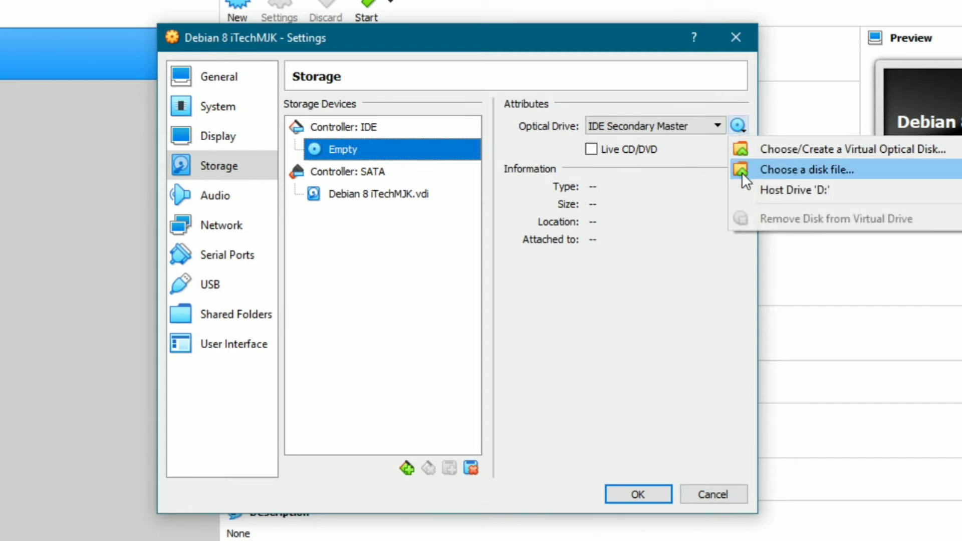
{"action": "left_click", "coordinate": [742, 172]}
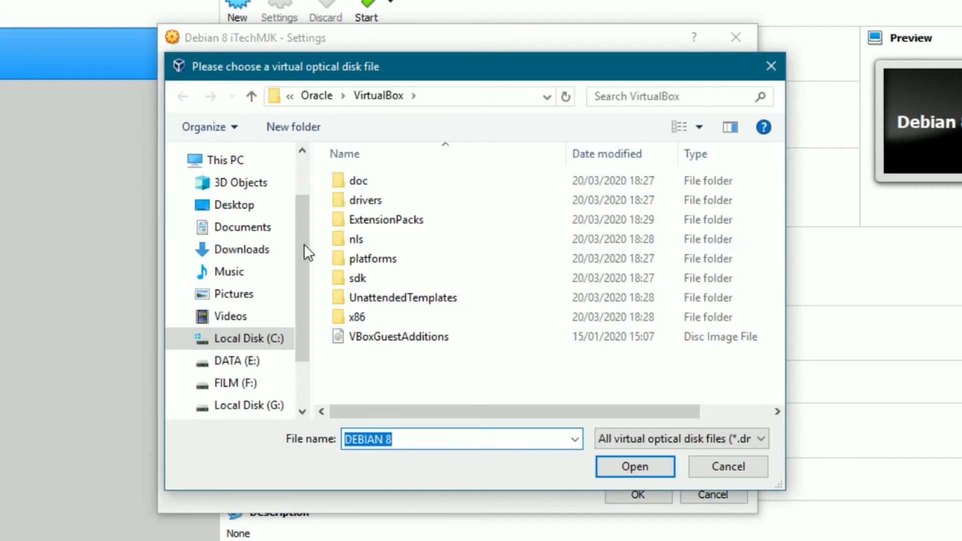
{"action": "scroll", "coordinate": [303, 304], "scroll_direction": "down", "scroll_amount": 1}
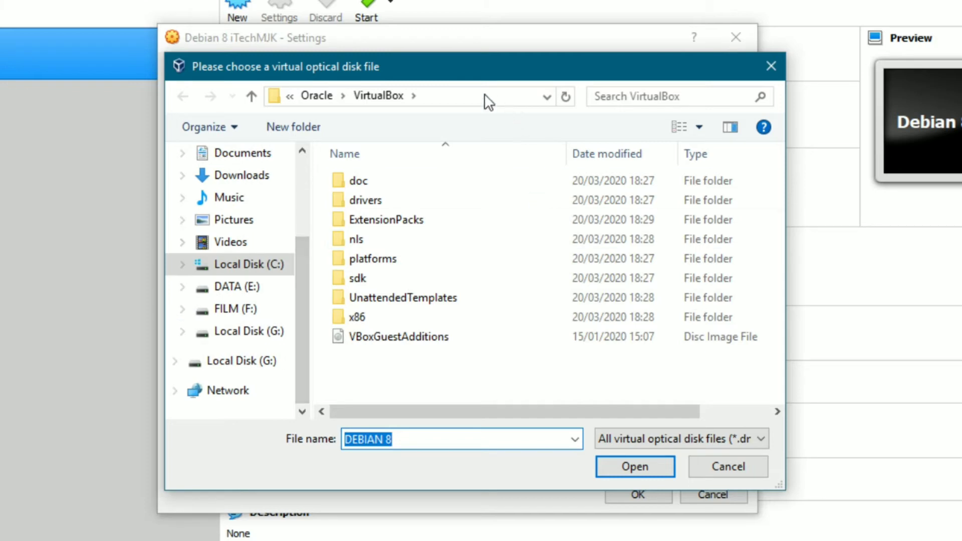
{"action": "left_click", "coordinate": [283, 361]}
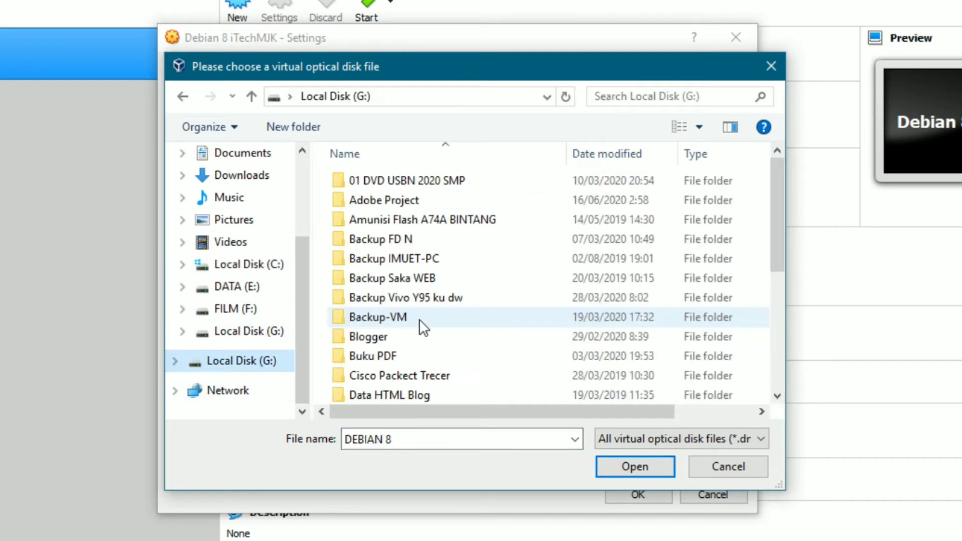
{"action": "scroll", "coordinate": [418, 319], "scroll_direction": "down", "scroll_amount": 3}
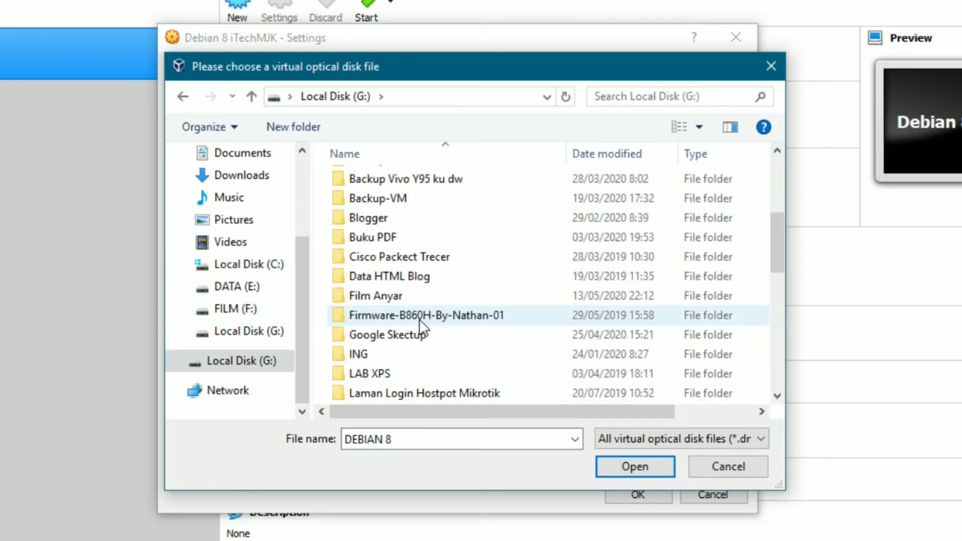
{"action": "scroll", "coordinate": [418, 321], "scroll_direction": "down", "scroll_amount": 2}
{"action": "double_click", "coordinate": [419, 318]}
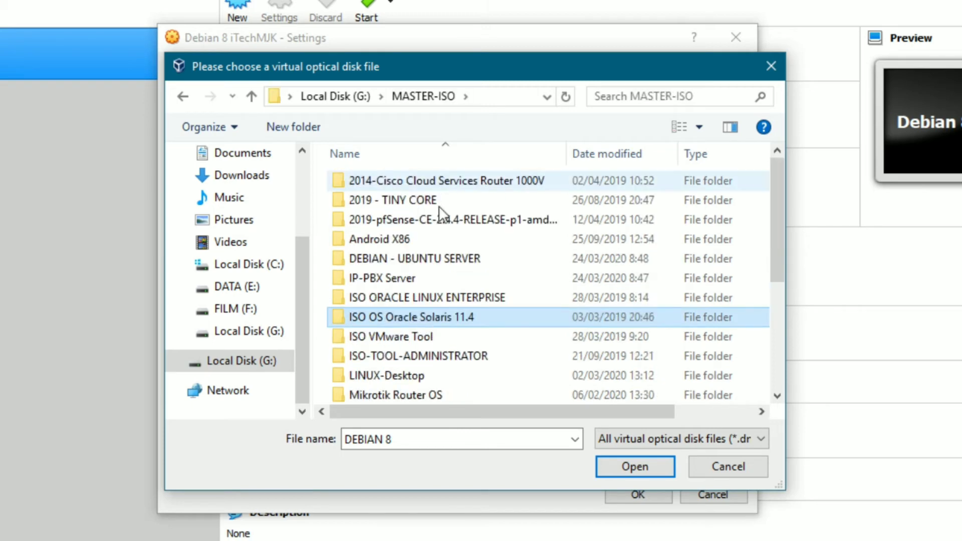
{"action": "double_click", "coordinate": [435, 261]}
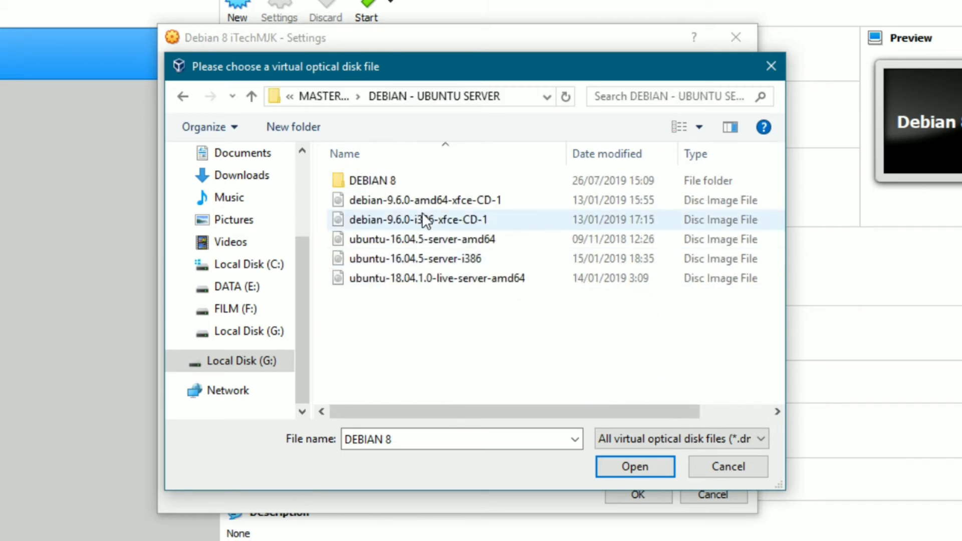
{"action": "left_click", "coordinate": [409, 195]}
{"action": "double_click", "coordinate": [403, 177]}
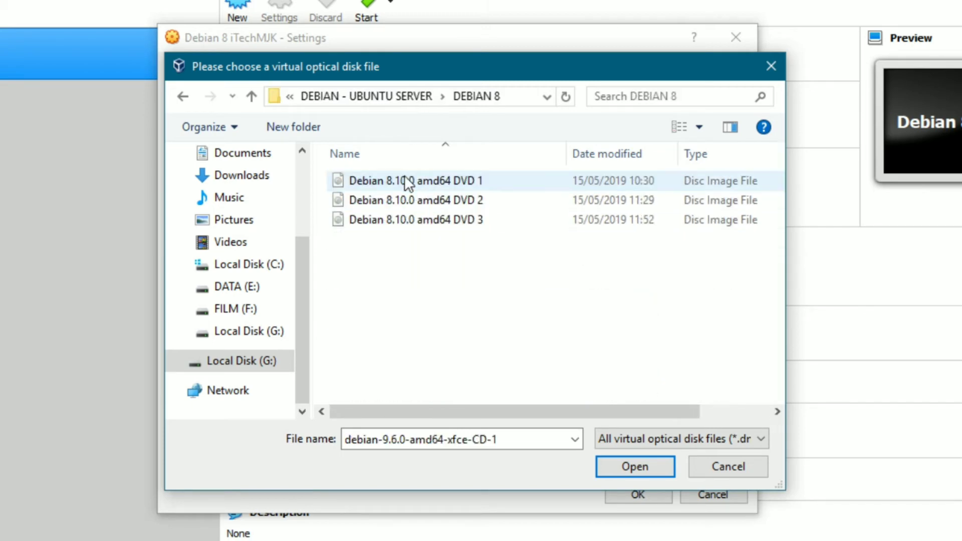
{"action": "left_click", "coordinate": [404, 177]}
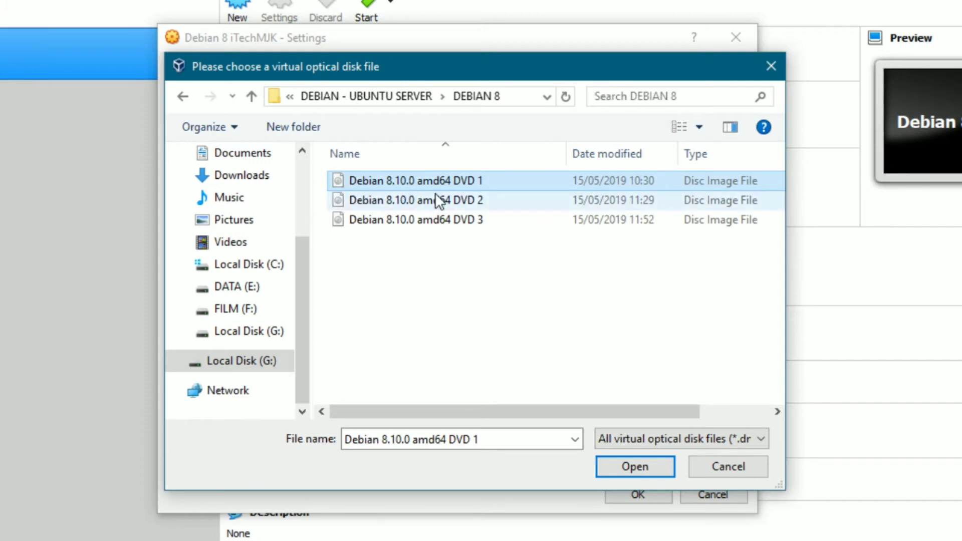
{"action": "left_click", "coordinate": [621, 468]}
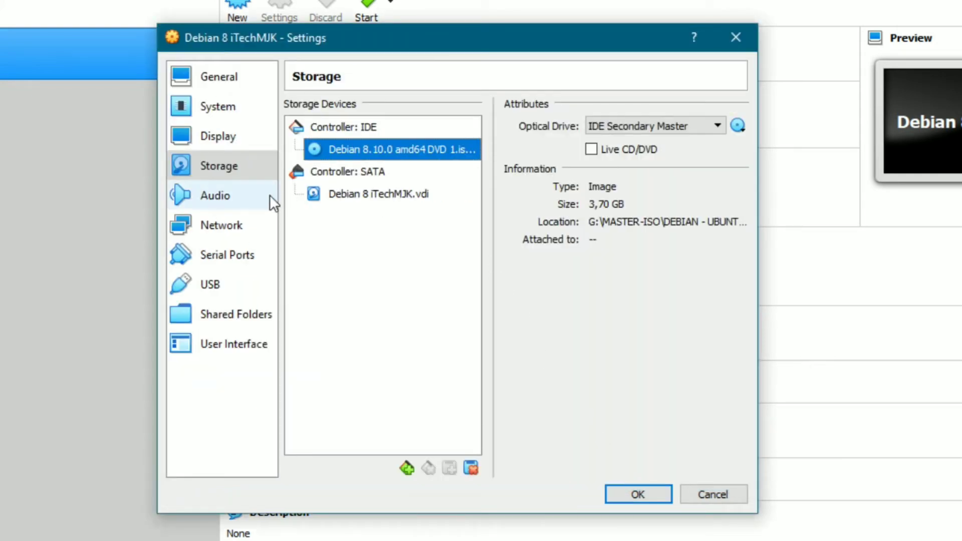
Enable network Adapter 2 and attach it to Host-only Adapter, using VirtualBox Host-Only Ethernet Adapter
{"action": "left_click", "coordinate": [229, 226]}
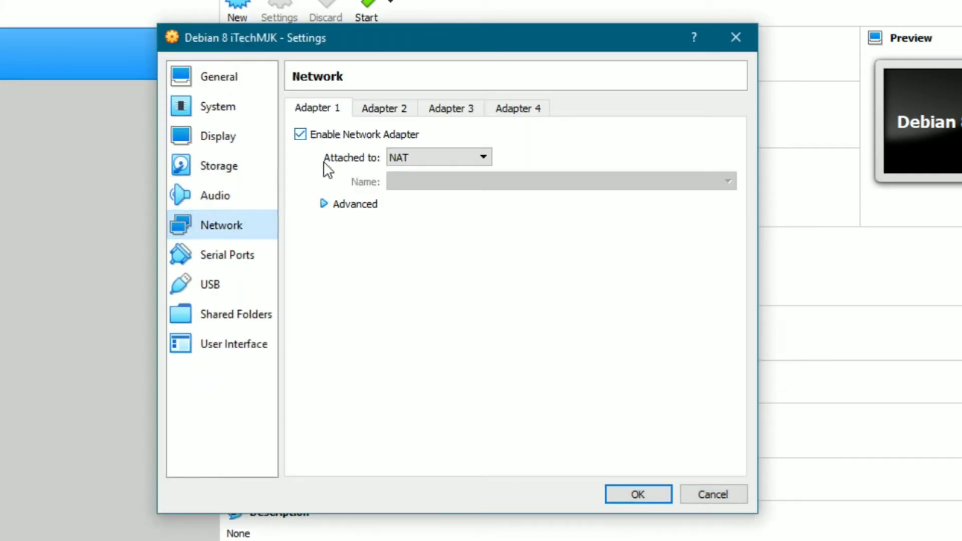
{"action": "left_click", "coordinate": [390, 110]}
{"action": "left_click", "coordinate": [370, 135]}
{"action": "left_click", "coordinate": [399, 160]}
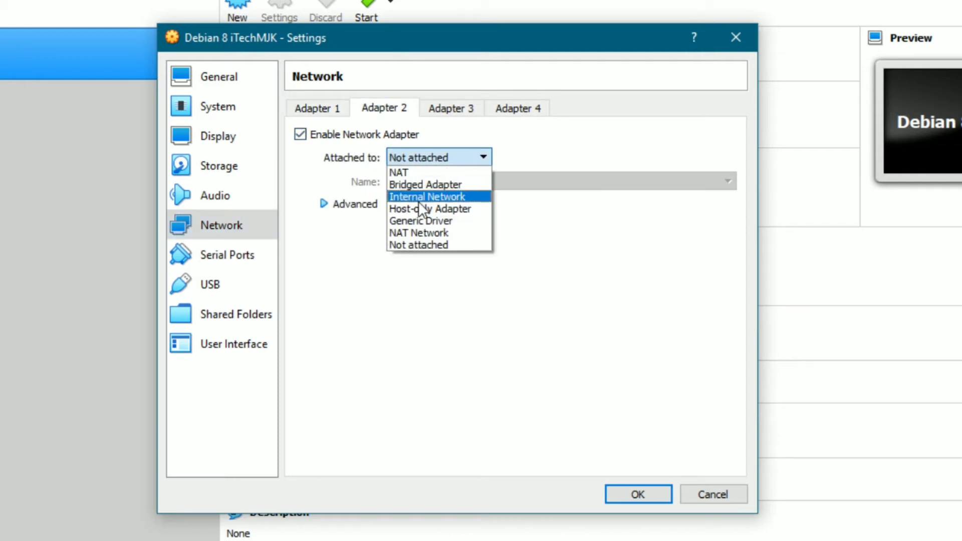
{"action": "left_click", "coordinate": [426, 207]}
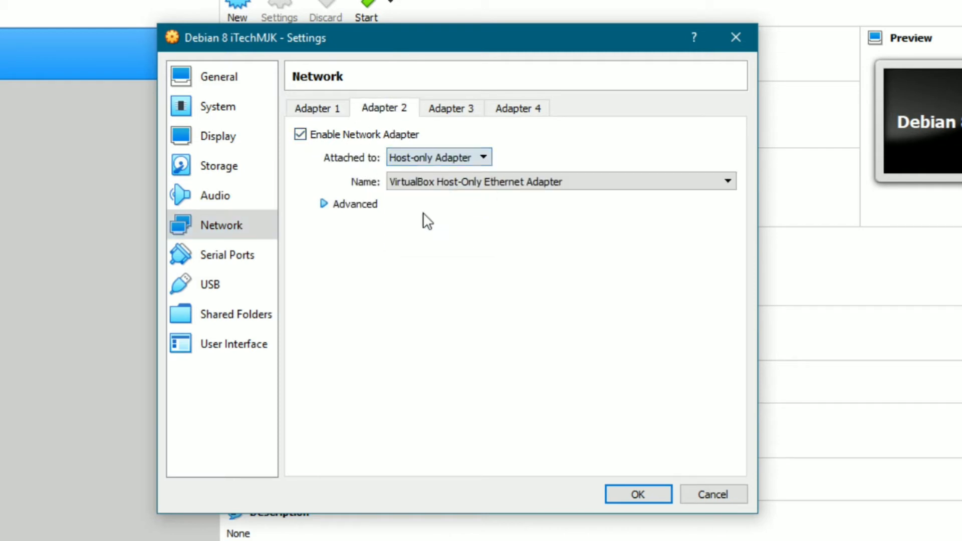
{"action": "left_click", "coordinate": [432, 186]}
{"action": "left_click", "coordinate": [431, 187]}
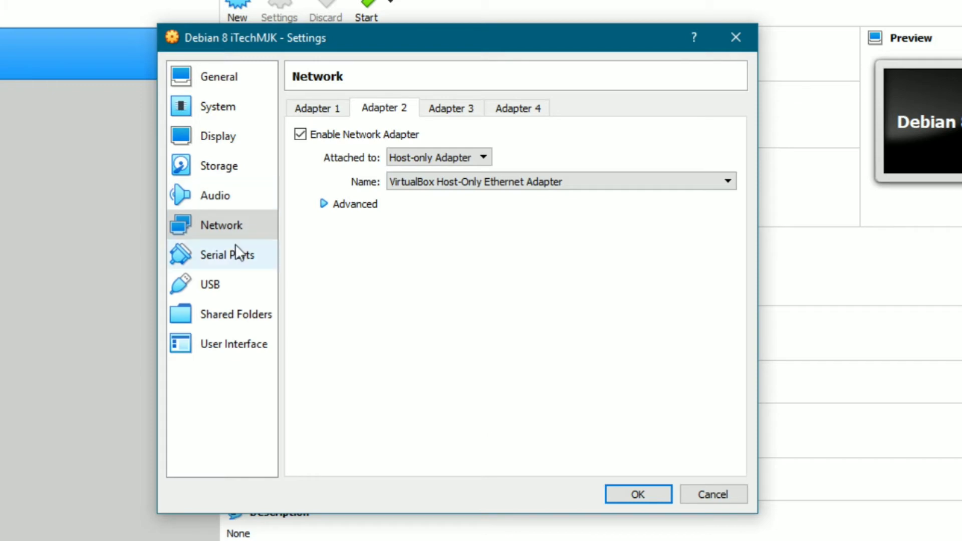
Set the virtual machine's display video memory to 128 MB
{"action": "left_click", "coordinate": [222, 138]}
{"action": "left_click_drag", "start_coordinate": [427, 141], "coordinate": [704, 136]}
{"action": "left_click", "coordinate": [429, 129]}
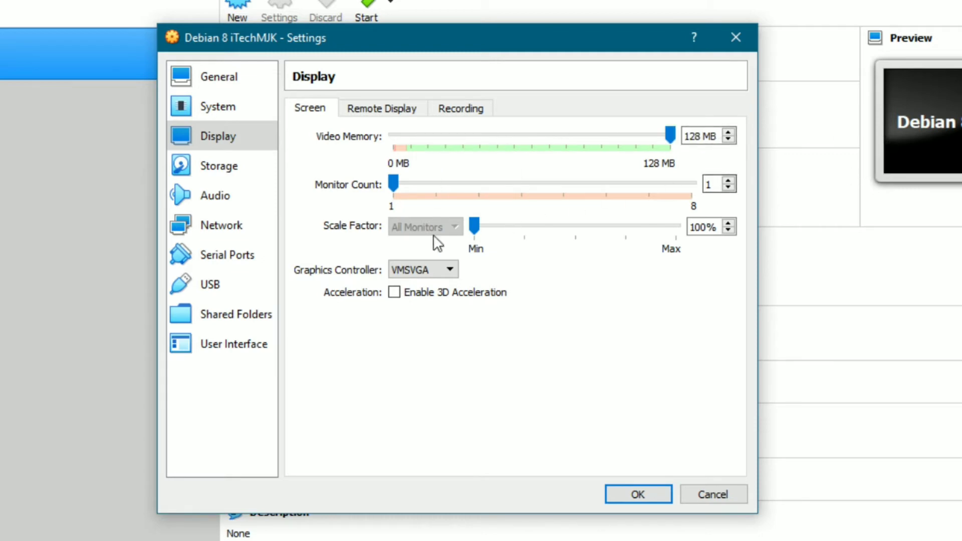
Review the machine's System, General, Network and USB settings and save the configuration
{"action": "left_click", "coordinate": [240, 103]}
{"action": "left_click", "coordinate": [225, 85]}
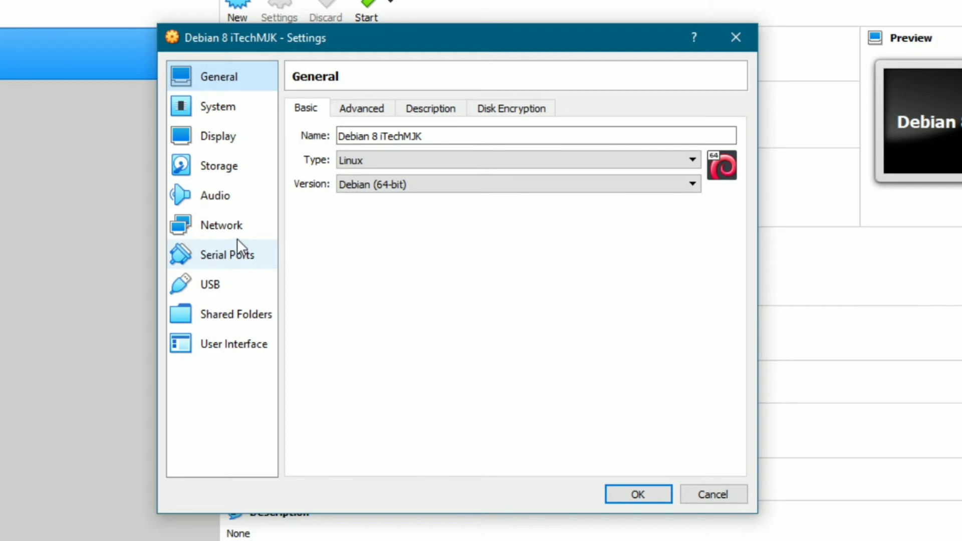
{"action": "left_click", "coordinate": [229, 226]}
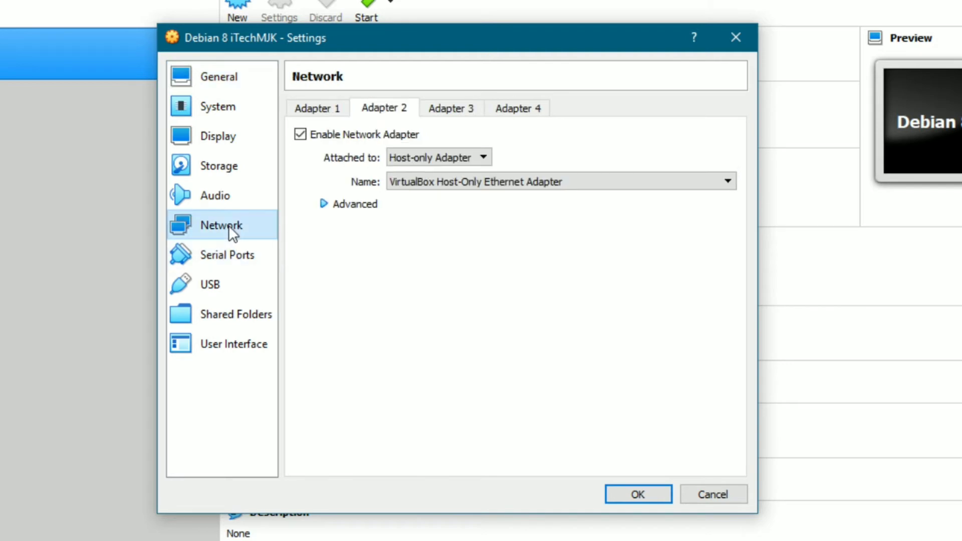
{"action": "left_click", "coordinate": [218, 290]}
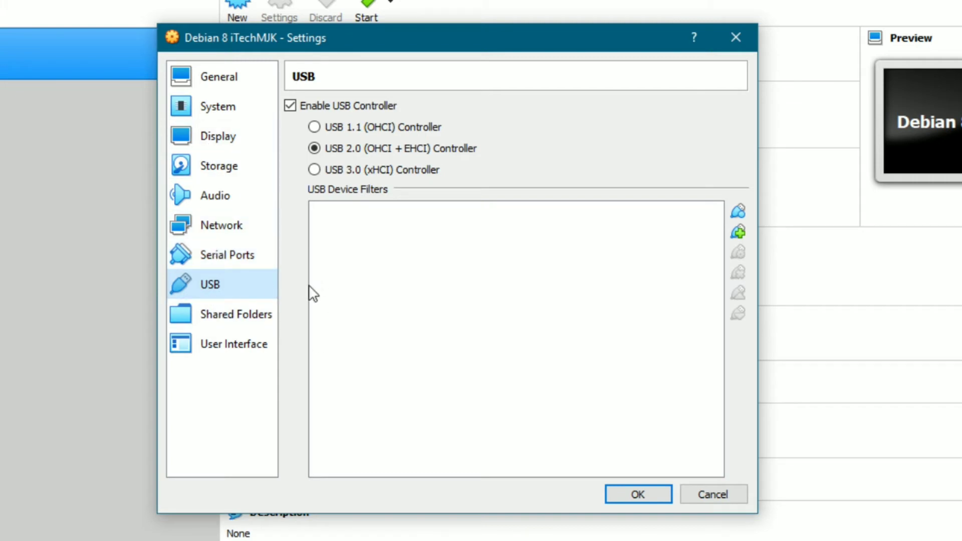
{"action": "left_click", "coordinate": [609, 494]}
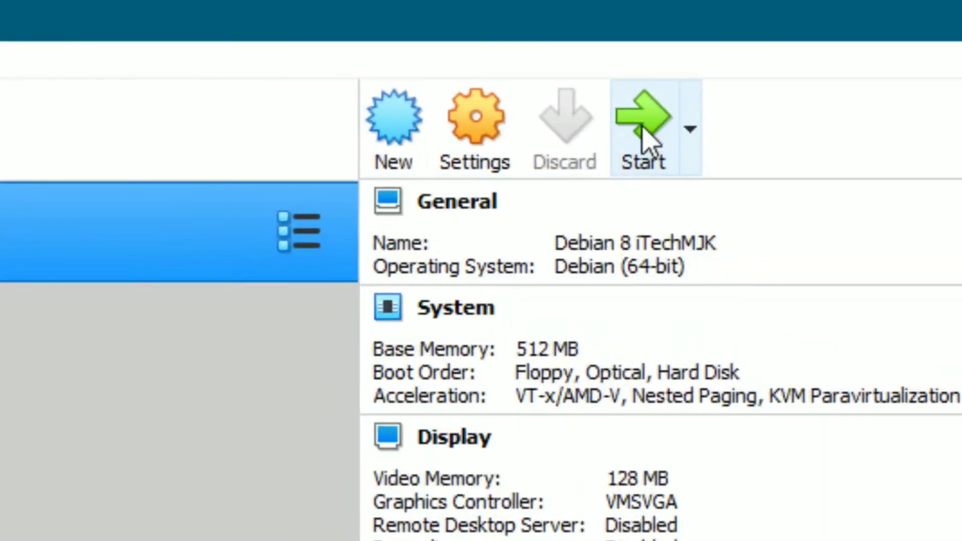
Start the Debian 8 iTechMJK machine with Debian 8.10.0 amd64 DVD 1.iso as its start-up disk
{"action": "left_click", "coordinate": [644, 132]}
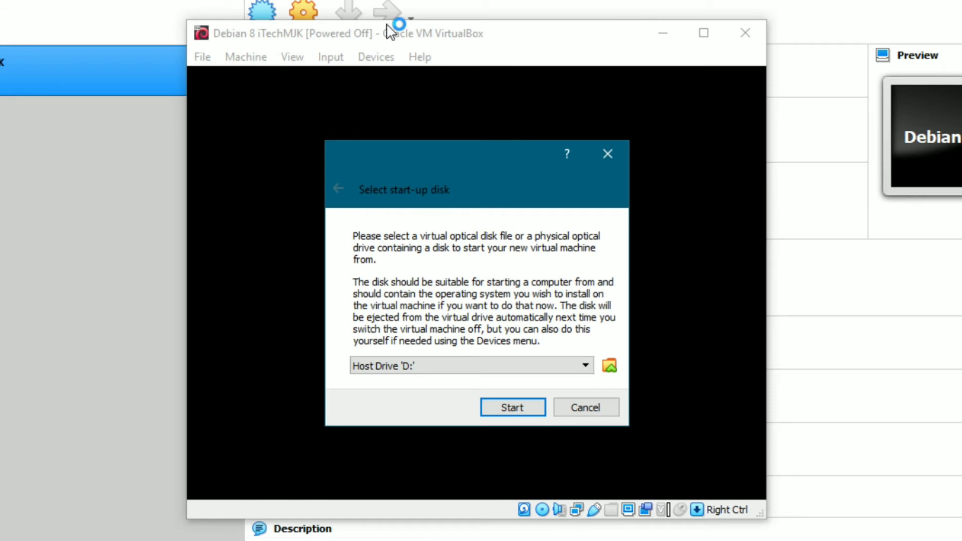
{"action": "left_click", "coordinate": [566, 366]}
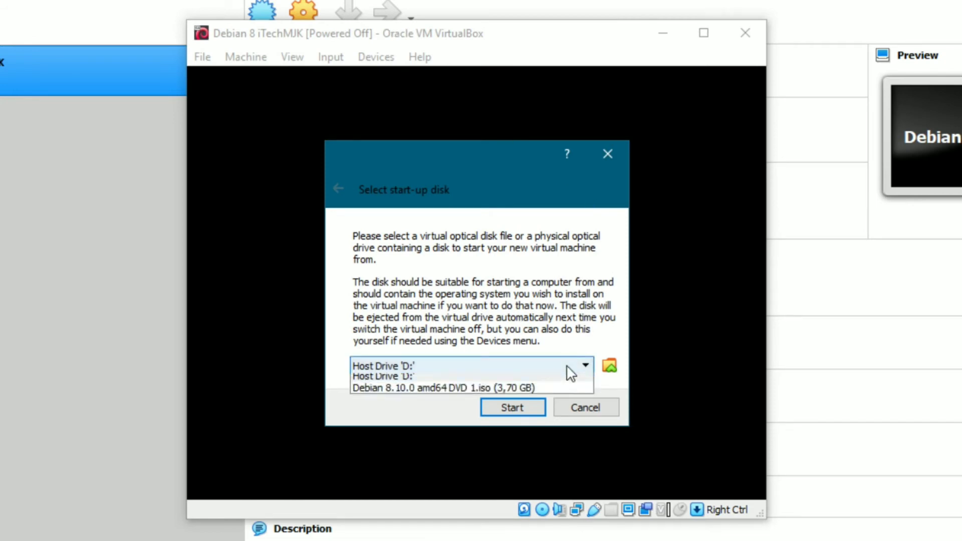
{"action": "left_click", "coordinate": [563, 392]}
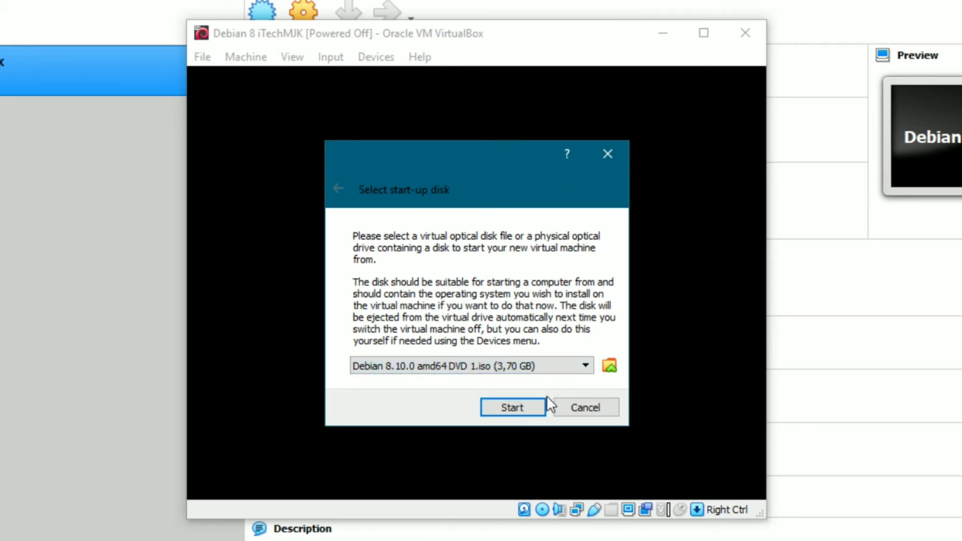
{"action": "left_click", "coordinate": [521, 409]}
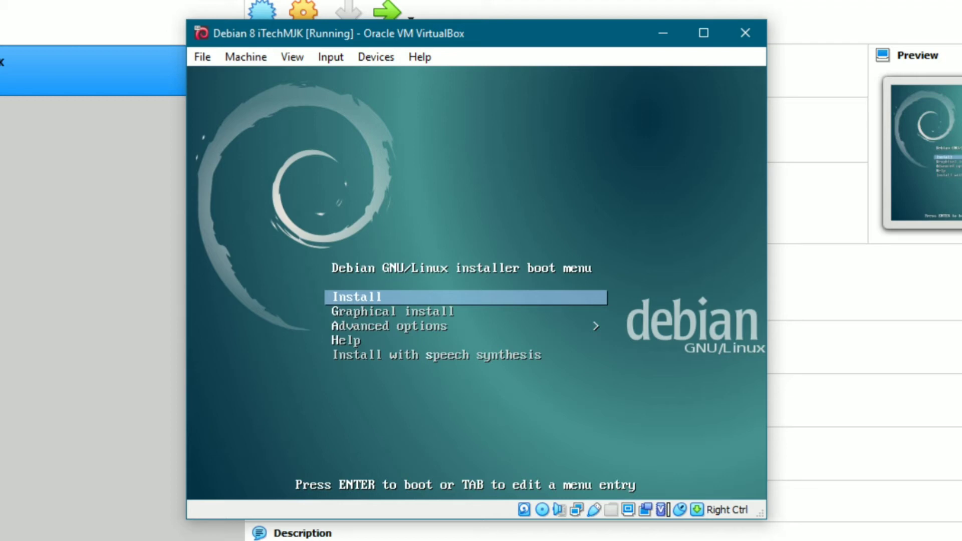
Launch the plain Install option from the Debian GNU/Linux installer boot menu
{"action": "key", "text": "Down"}
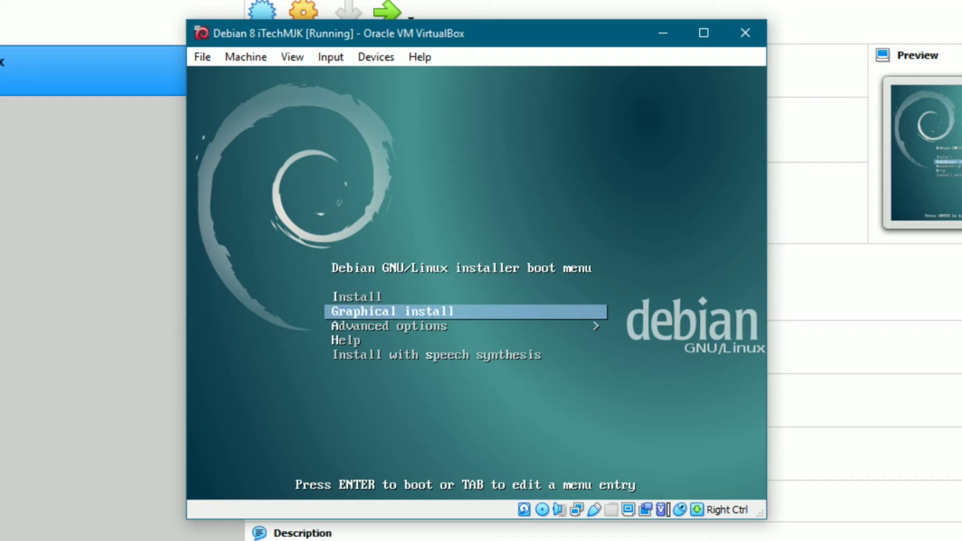
{"action": "key", "text": "Up"}
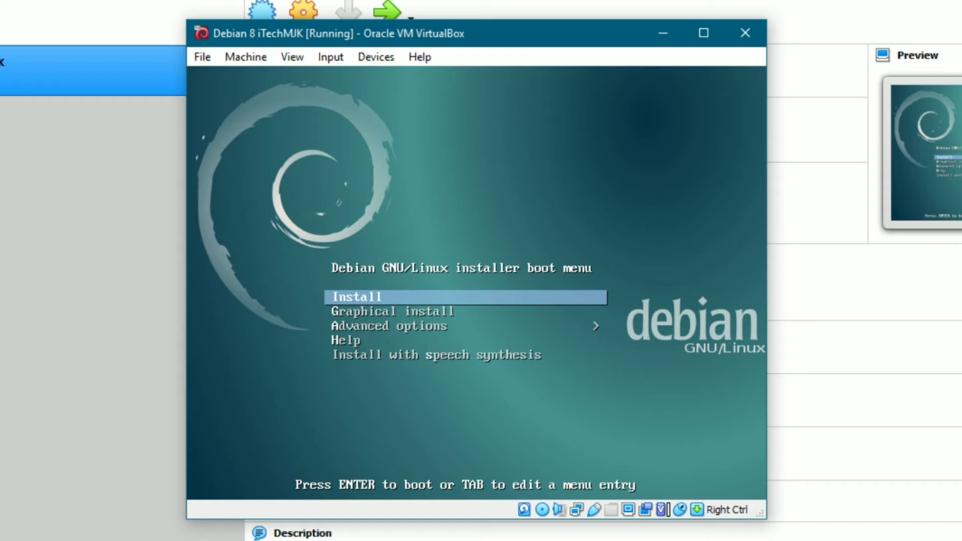
{"action": "key", "text": "Return"}
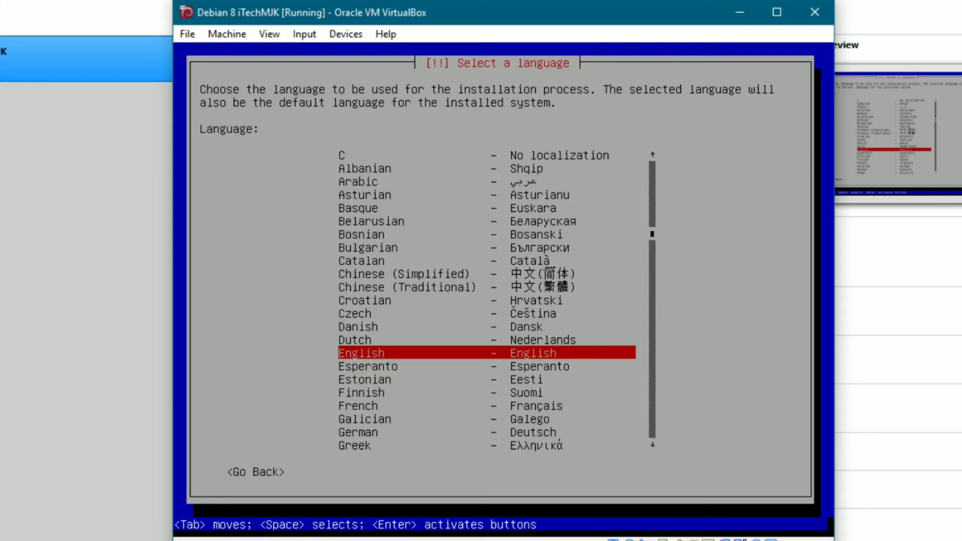
Choose English as the language for the installation process and the installed system
{"action": "key", "text": "Up"}
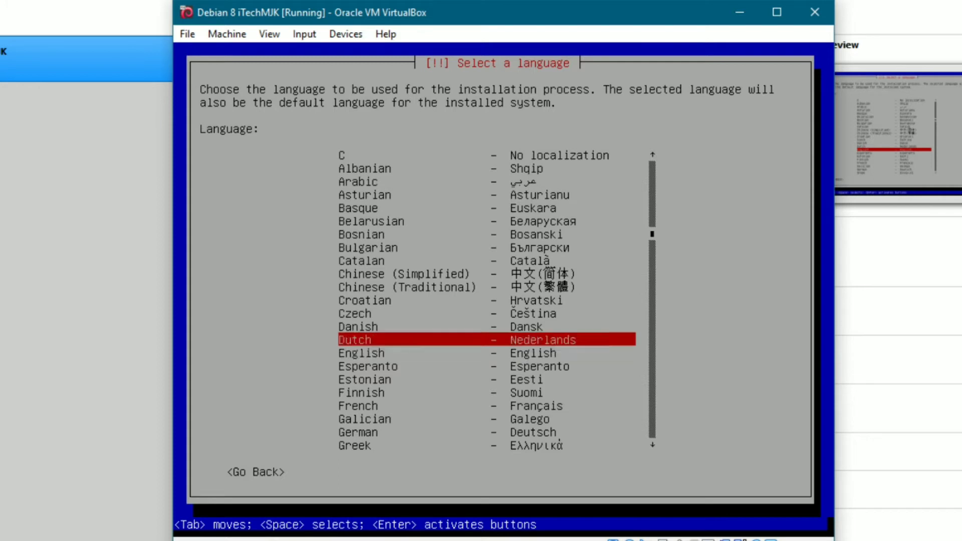
{"action": "key", "text": "Down"}
{"action": "key", "text": "Return"}
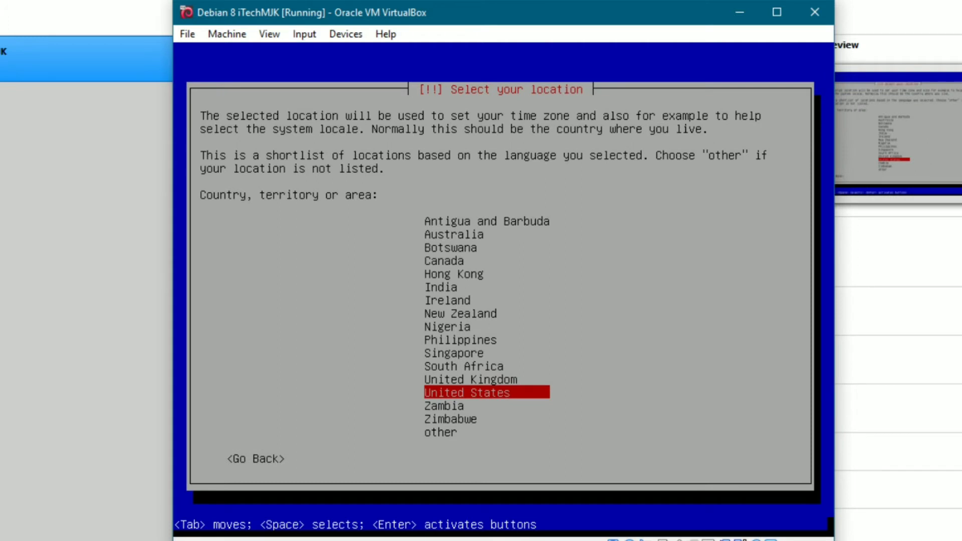
Choose "other" instead of a shortlisted location and select Asia as the continent or region
{"action": "key", "text": "Down"}
{"action": "key", "text": "Down"}
{"action": "key", "text": "Down"}
{"action": "key", "text": "Return"}
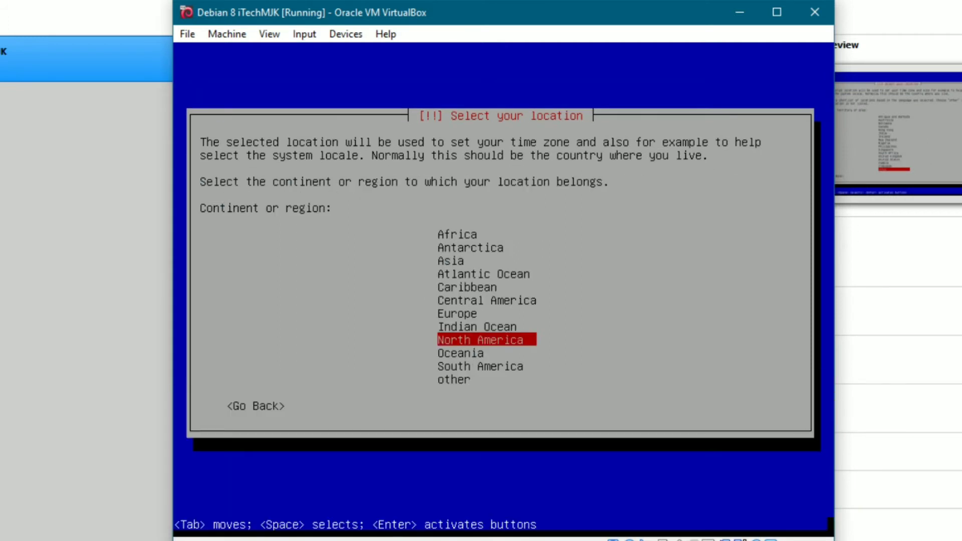
{"action": "key", "text": "Up"}
{"action": "key", "text": "Up"}
{"action": "key", "text": "Up"}
{"action": "key", "text": "Up"}
{"action": "key", "text": "Up"}
{"action": "key", "text": "Up"}
{"action": "key", "text": "Return"}
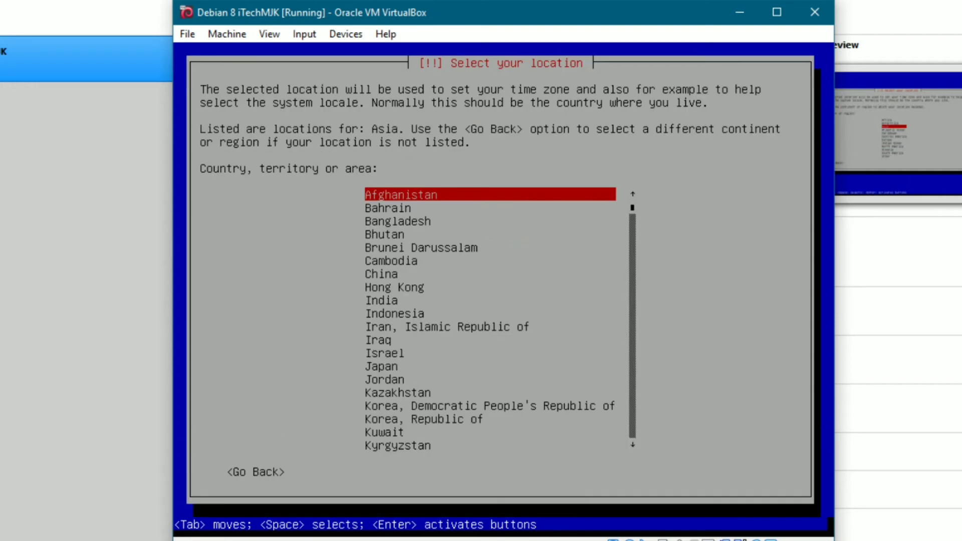
Select Indonesia as the country for the system's location
{"action": "key", "text": "Down"}
{"action": "key", "text": "Down"}
{"action": "key", "text": "Down"}
{"action": "key", "text": "Down"}
{"action": "key", "text": "Down"}
{"action": "key", "text": "Down"}
{"action": "key", "text": "Down"}
{"action": "key", "text": "Down"}
{"action": "key", "text": "Down"}
{"action": "key", "text": "Down"}
{"action": "key", "text": "Down"}
{"action": "key", "text": "Down"}
{"action": "key", "text": "Up"}
{"action": "key", "text": "Up"}
{"action": "key", "text": "Up"}
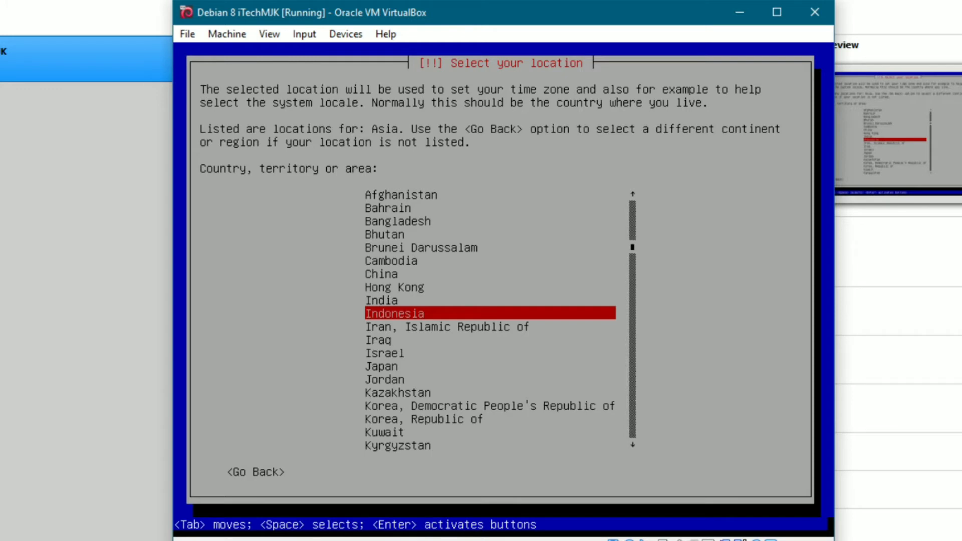
{"action": "key", "text": "Return"}
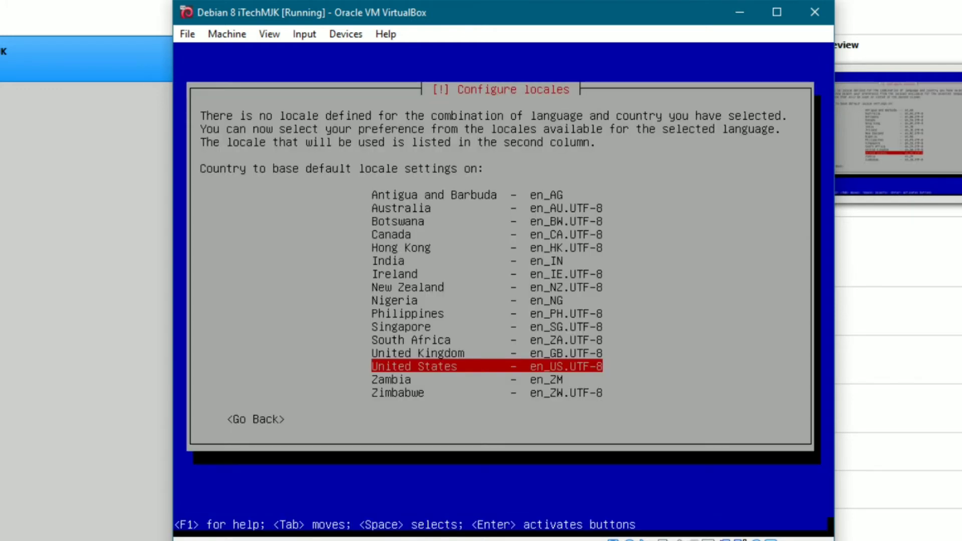
Base the default locale settings on United States (en_US.UTF-8) and continue with the installer's preselected choice
{"action": "key", "text": "Return"}
{"action": "key", "text": "Return"}
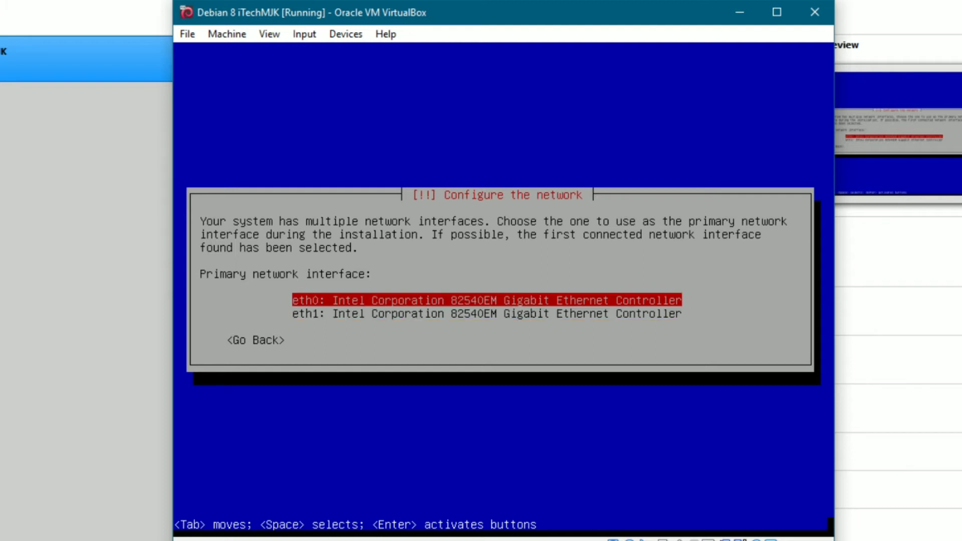
Choose eth0 (Intel Corporation 82540EM Gigabit Ethernet Controller) as the primary network interface for the installation
{"action": "key", "text": "Down"}
{"action": "key", "text": "Up"}
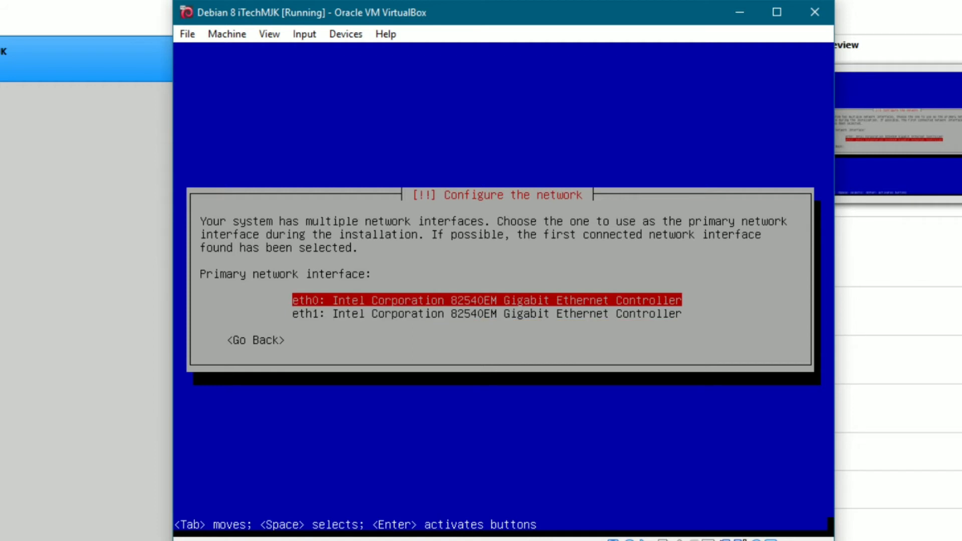
{"action": "key", "text": "Down"}
{"action": "key", "text": "Up"}
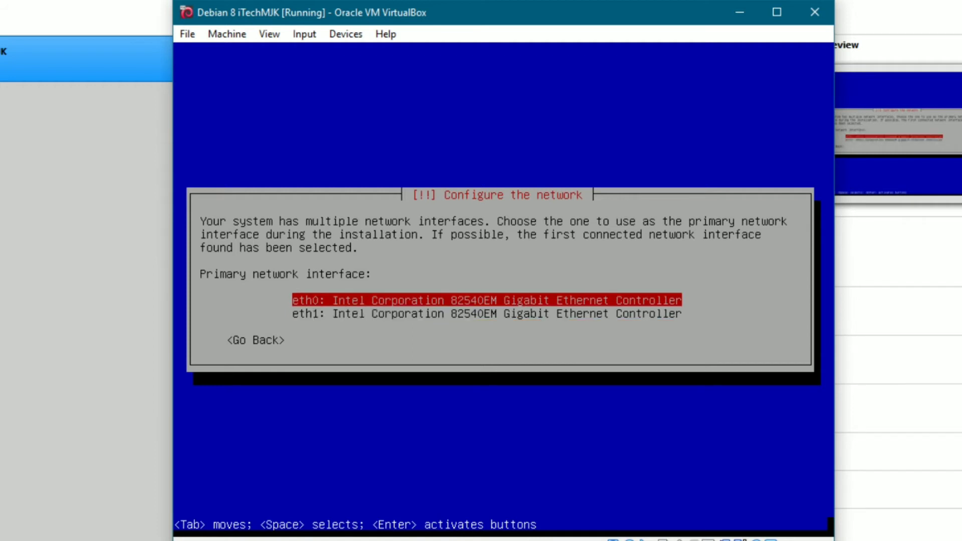
{"action": "key", "text": "Return"}
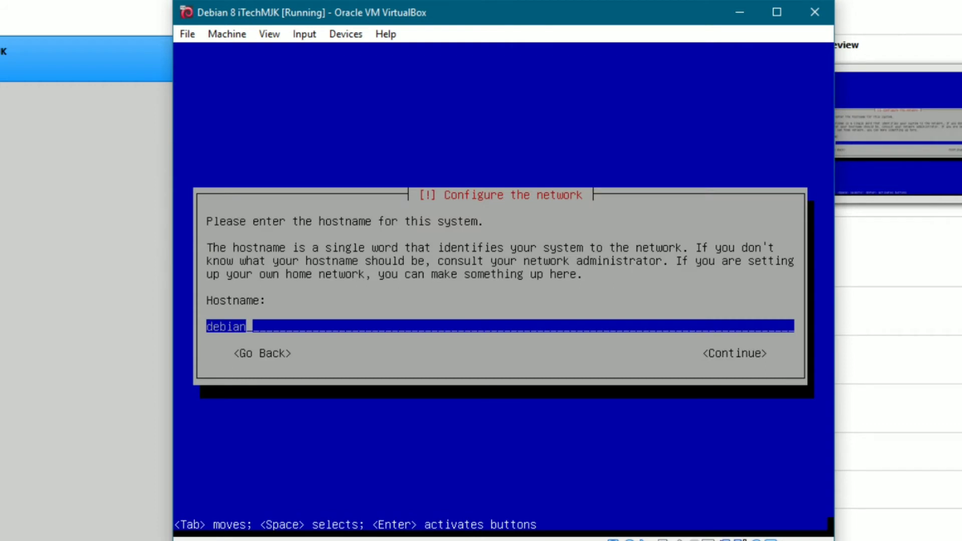
Replace the default hostname with iTechMJM and continue with the domain name left empty
{"action": "key", "text": "BackSpace"}
{"action": "key", "text": "BackSpace"}
{"action": "key", "text": "BackSpace"}
{"action": "key", "text": "BackSpace"}
{"action": "key", "text": "BackSpace"}
{"action": "key", "text": "BackSpace"}
{"action": "type", "text": "iTechMJM"}
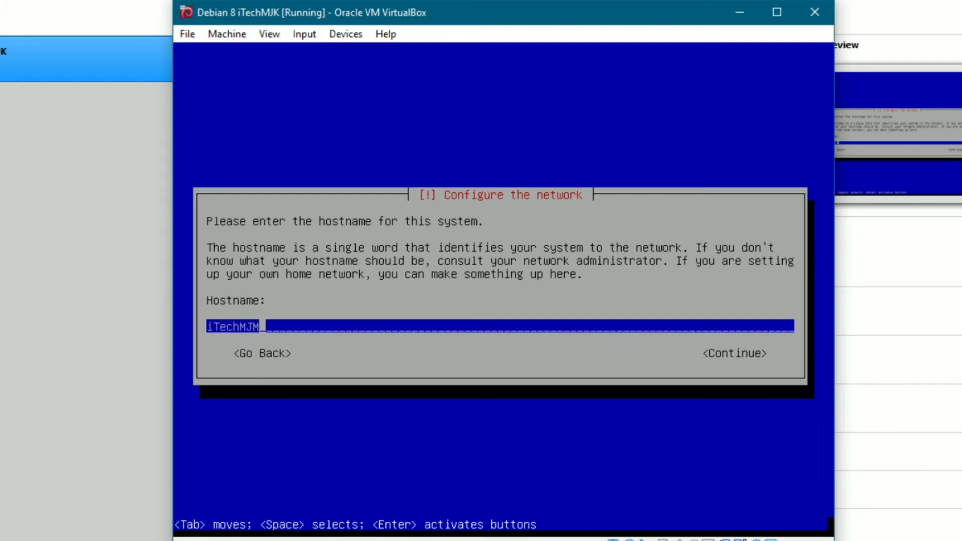
{"action": "key", "text": "Tab"}
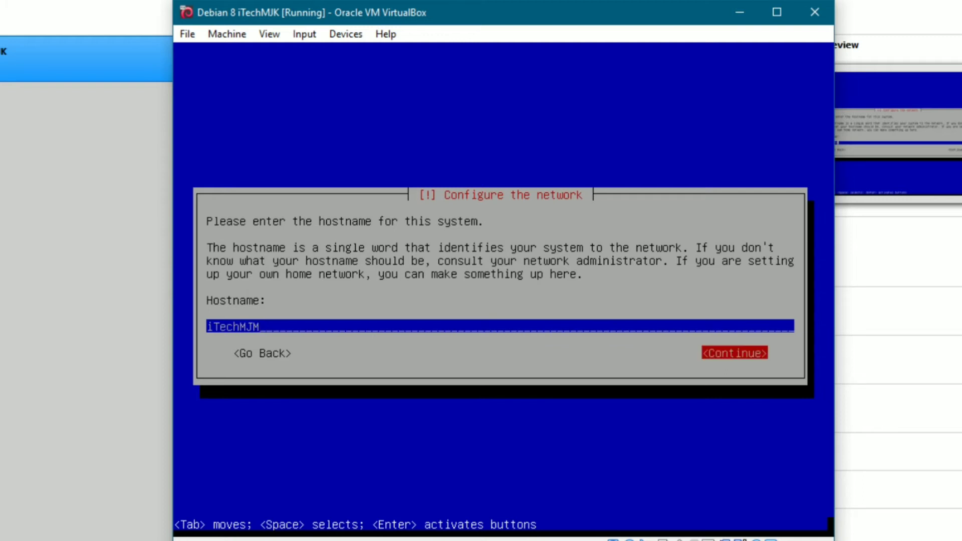
{"action": "key", "text": "Return"}
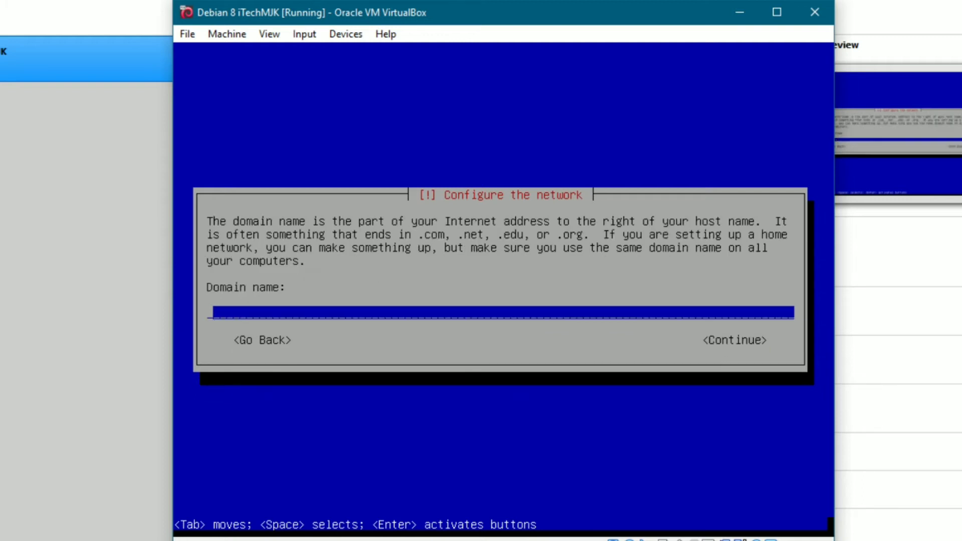
{"action": "key", "text": "Return"}
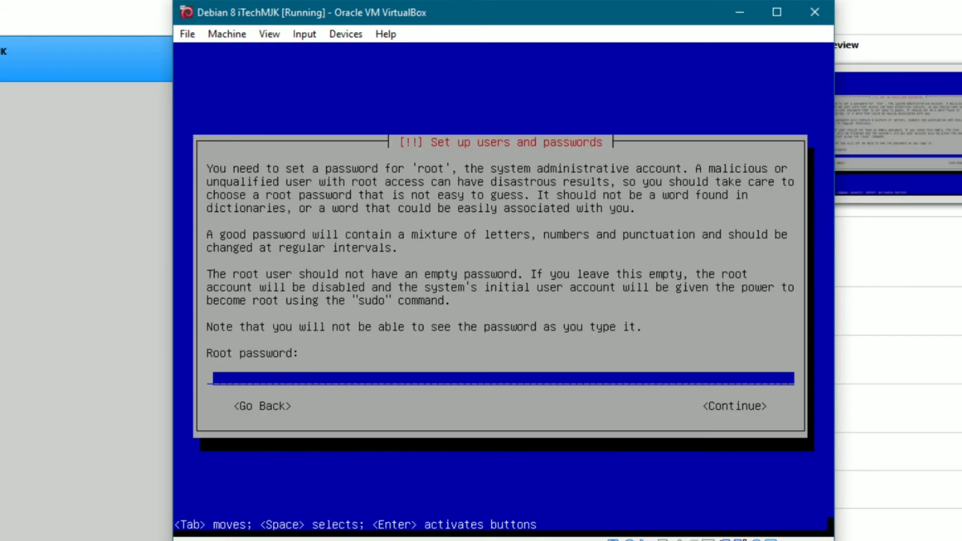
Set the password for the root account and re-enter the same root password to verify it
{"action": "type", "text": "***********"}
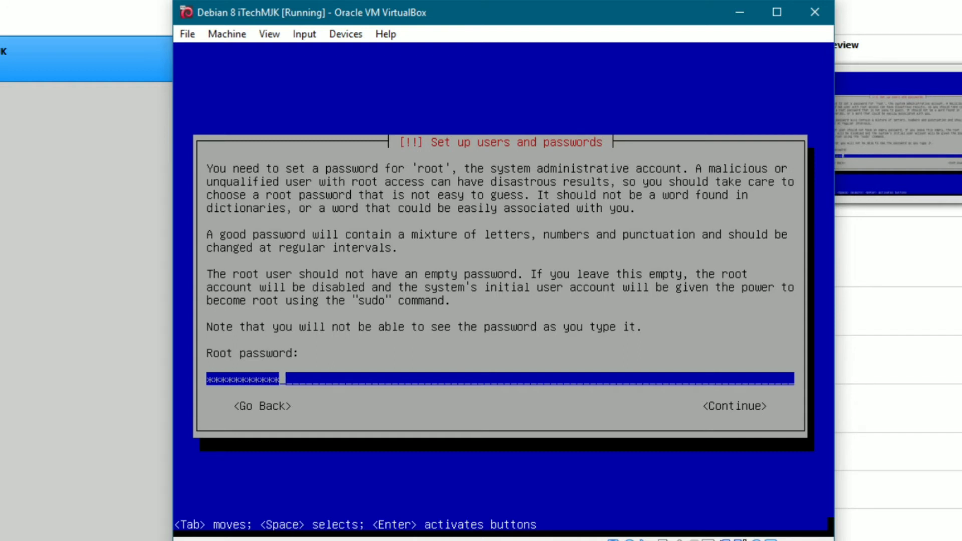
{"action": "key", "text": "Return"}
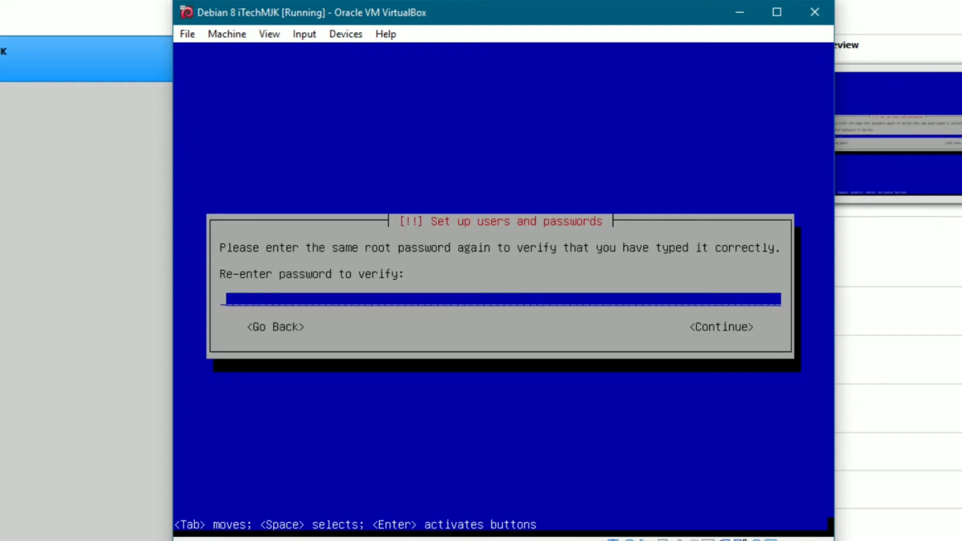
{"action": "type", "text": "*"}
{"action": "key", "text": "BackSpace"}
{"action": "type", "text": "******"}
{"action": "key", "text": "BackSpace"}
{"action": "key", "text": "BackSpace"}
{"action": "key", "text": "BackSpace"}
{"action": "key", "text": "BackSpace"}
{"action": "key", "text": "BackSpace"}
{"action": "key", "text": "BackSpace"}
{"action": "type", "text": "********"}
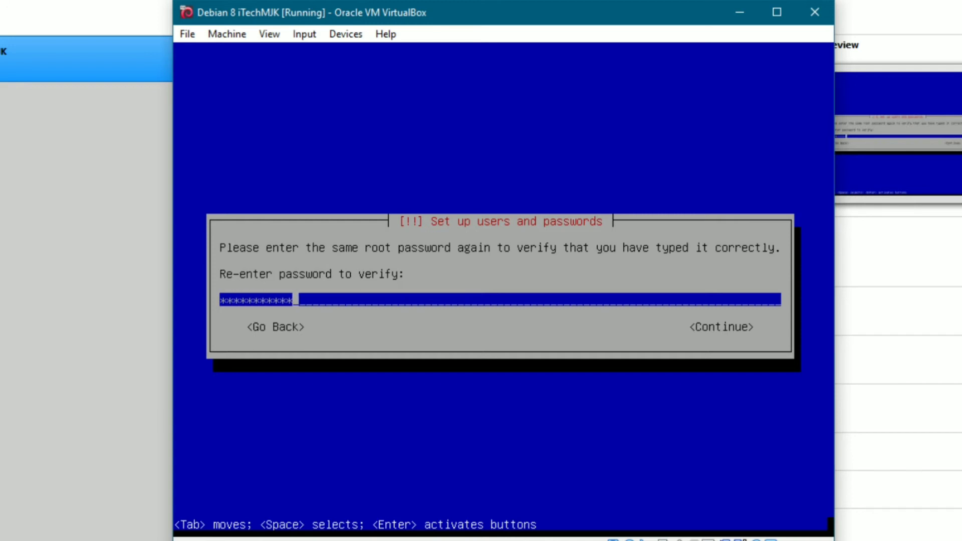
{"action": "key", "text": "Return"}
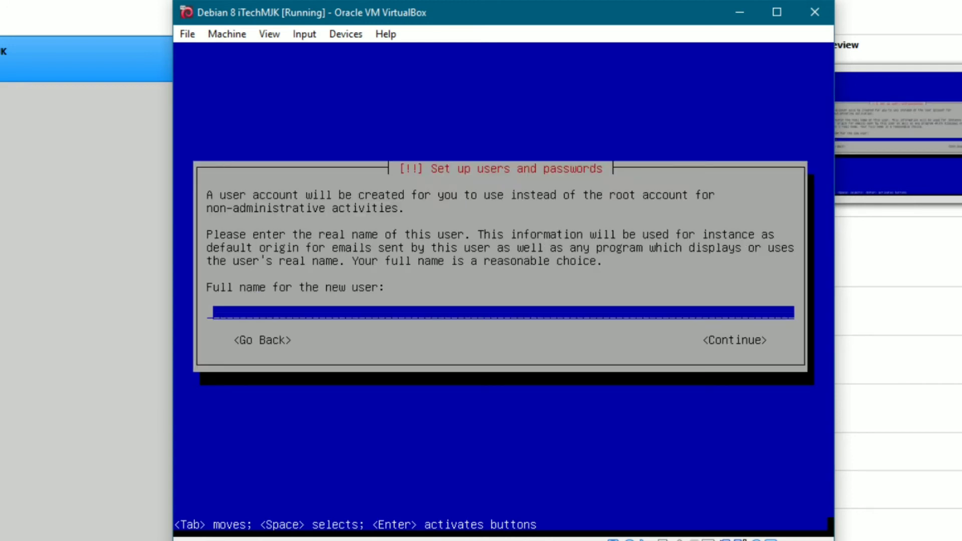
Enter "Information Technology" as the full name for the new non-administrative user and continue
{"action": "type", "text": "Informas"}
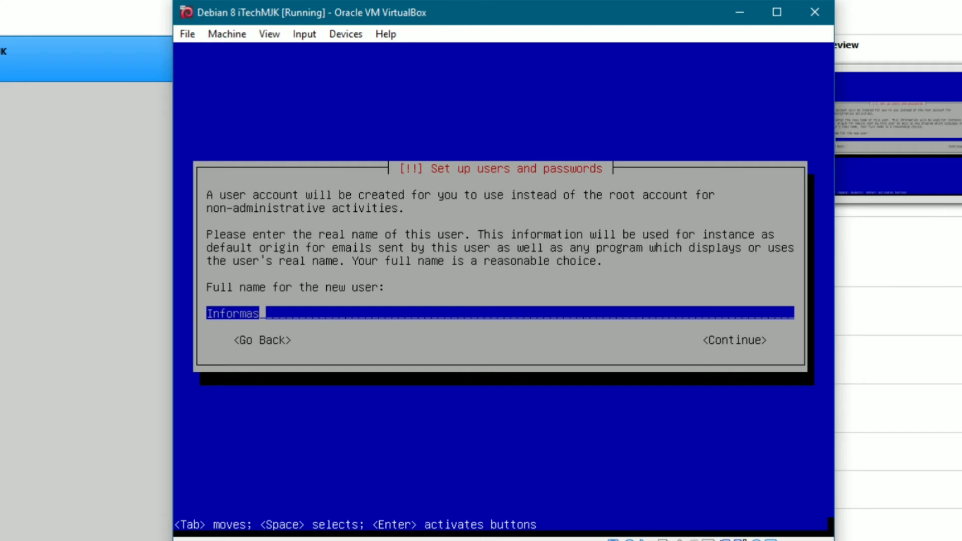
{"action": "key", "text": "BackSpace"}
{"action": "type", "text": "ton Technology"}
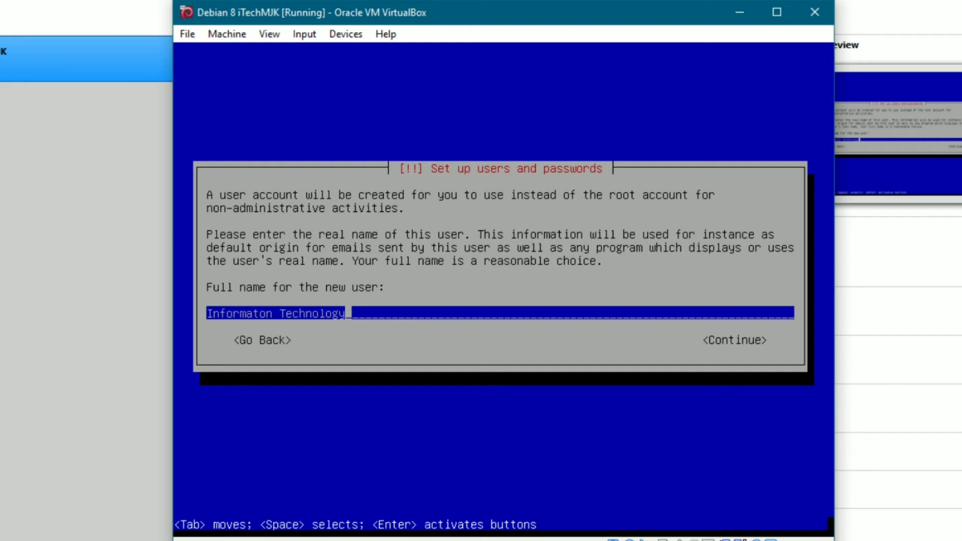
{"action": "key", "text": "Left"}
{"action": "key", "text": "Left"}
{"action": "key", "text": "Left"}
{"action": "key", "text": "Left"}
{"action": "key", "text": "Left"}
{"action": "key", "text": "Left"}
{"action": "key", "text": "Left"}
{"action": "key", "text": "Left"}
{"action": "key", "text": "Left"}
{"action": "key", "text": "Left"}
{"action": "key", "text": "Left"}
{"action": "key", "text": "Left"}
{"action": "key", "text": "Left"}
{"action": "key", "text": "Left"}
{"action": "key", "text": "Left"}
{"action": "key", "text": "Left"}
{"action": "key", "text": "Left"}
{"action": "key", "text": "Left"}
{"action": "key", "text": "Right"}
{"action": "key", "text": "Right"}
{"action": "key", "text": "Right"}
{"action": "key", "text": "Right"}
{"action": "key", "text": "Right"}
{"action": "type", "text": "i"}
{"action": "key", "text": "Right"}
{"action": "key", "text": "Right"}
{"action": "key", "text": "Right"}
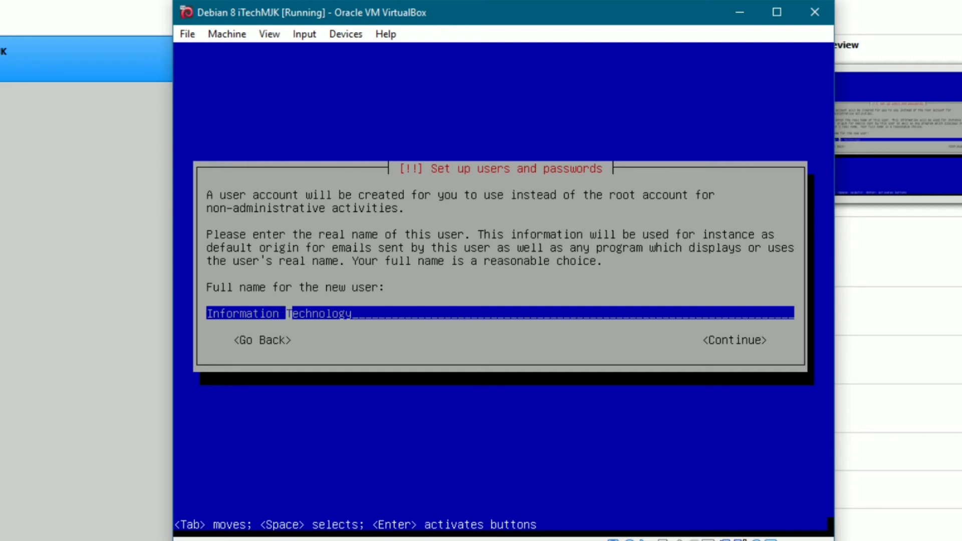
{"action": "key", "text": "Right"}
{"action": "key", "text": "Right"}
{"action": "key", "text": "Right"}
{"action": "key", "text": "Right"}
{"action": "key", "text": "Right"}
{"action": "key", "text": "Right"}
{"action": "key", "text": "Right"}
{"action": "key", "text": "Right"}
{"action": "key", "text": "Right"}
{"action": "key", "text": "Right"}
{"action": "key", "text": "Return"}
Replace the suggested account username with itech and continue
{"action": "key", "text": "BackSpace"}
{"action": "key", "text": "BackSpace"}
{"action": "key", "text": "BackSpace"}
{"action": "key", "text": "BackSpace"}
{"action": "key", "text": "BackSpace"}
{"action": "key", "text": "BackSpace"}
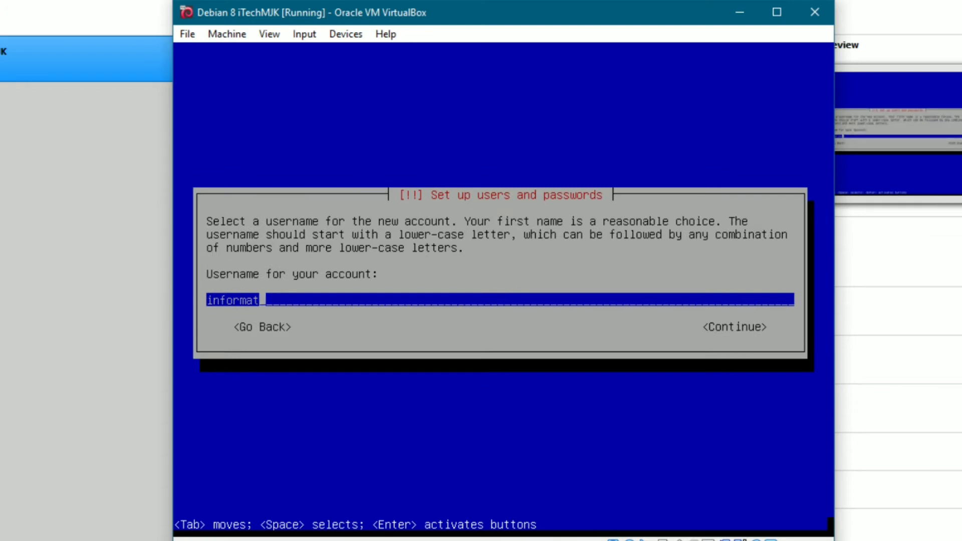
{"action": "key", "text": "BackSpace"}
{"action": "key", "text": "BackSpace"}
{"action": "key", "text": "BackSpace"}
{"action": "key", "text": "BackSpace"}
{"action": "key", "text": "BackSpace"}
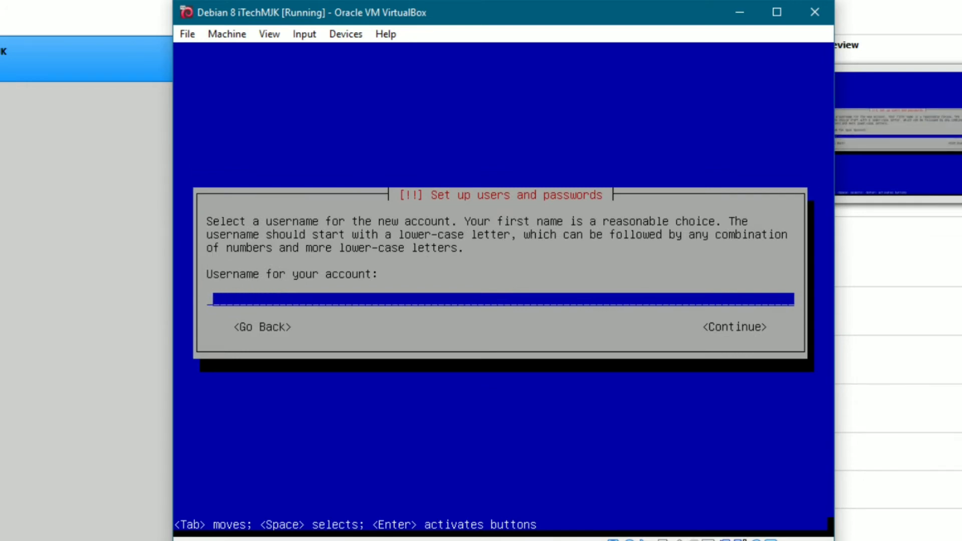
{"action": "type", "text": "itech"}
{"action": "key", "text": "Return"}
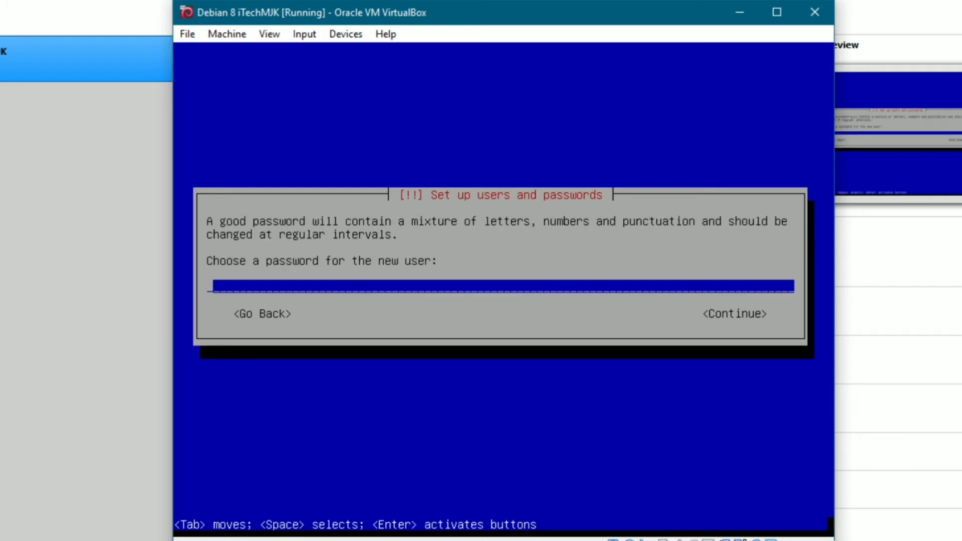
Set the password for the new user account and re-enter the same user password to verify it
{"action": "type", "text": "***********"}
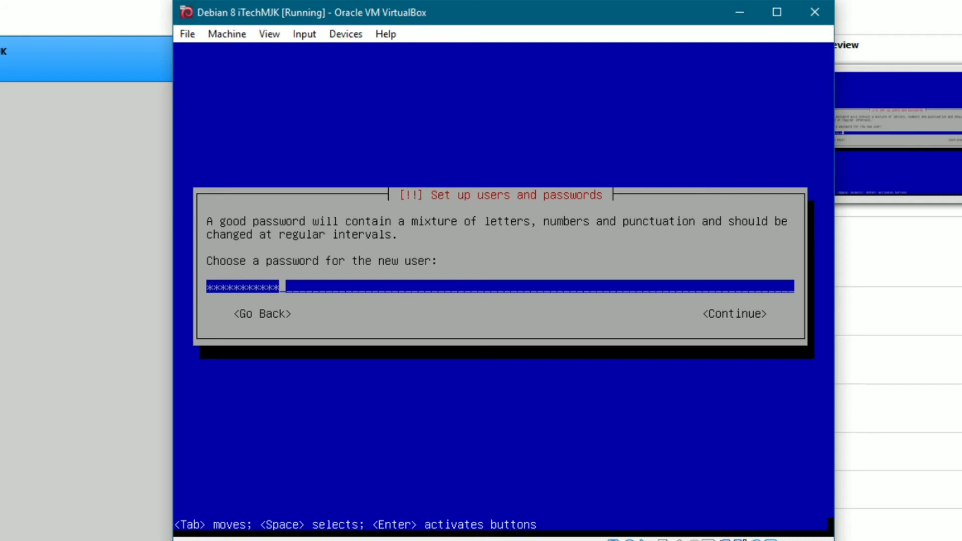
{"action": "key", "text": "Return"}
{"action": "type", "text": "*"}
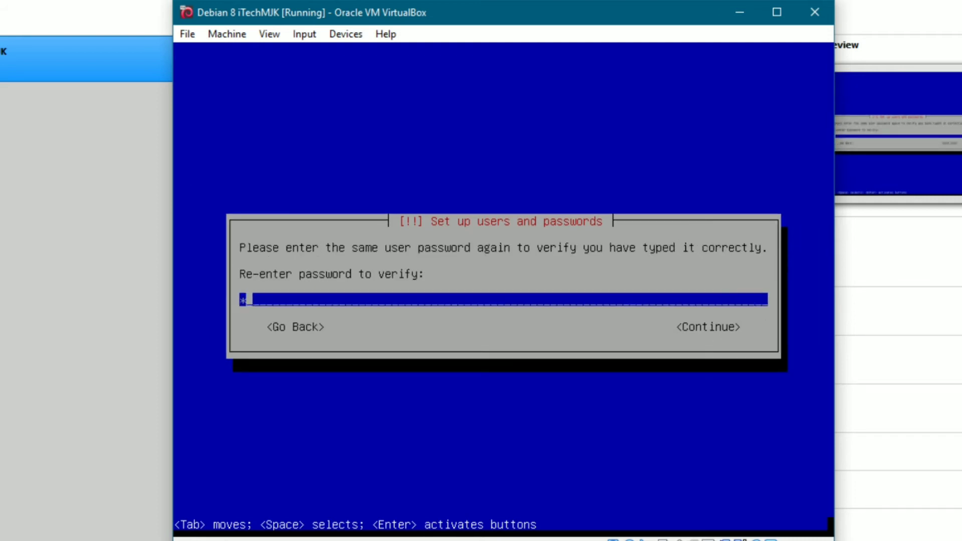
{"action": "type", "text": "*****"}
{"action": "key", "text": "BackSpace"}
{"action": "key", "text": "BackSpace"}
{"action": "key", "text": "BackSpace"}
{"action": "key", "text": "BackSpace"}
{"action": "key", "text": "BackSpace"}
{"action": "key", "text": "BackSpace"}
{"action": "type", "text": "***********"}
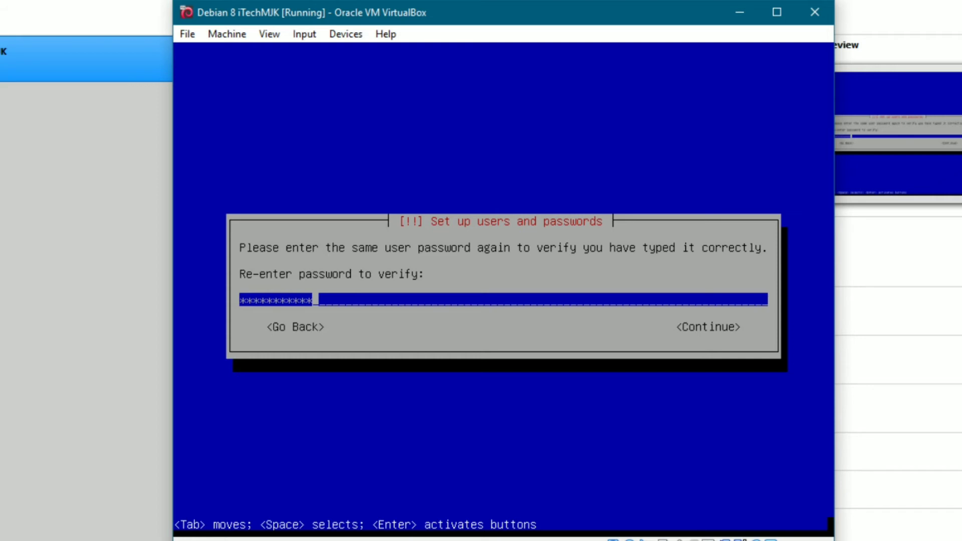
{"action": "key", "text": "Return"}
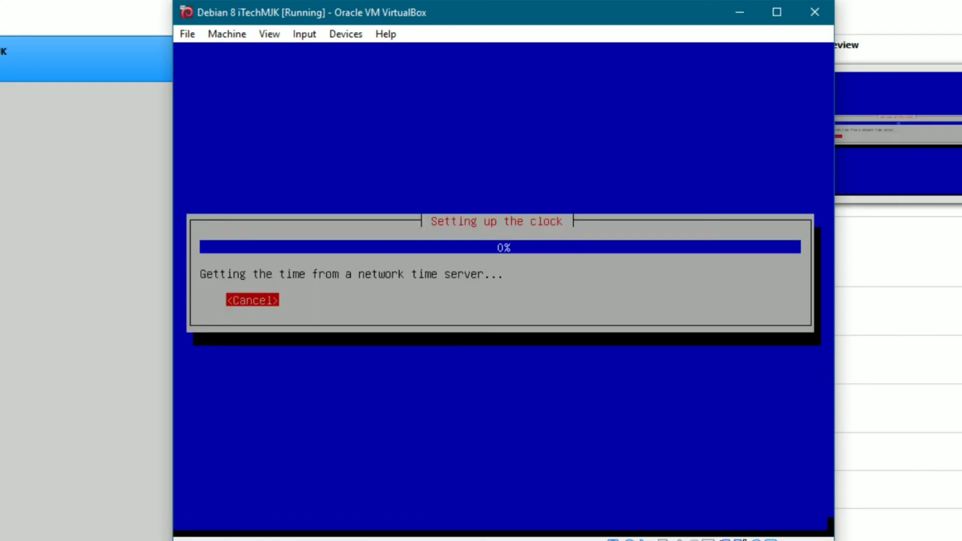
{"action": "right_click", "coordinate": [659, 540]}
{"action": "left_click", "coordinate": [727, 534]}
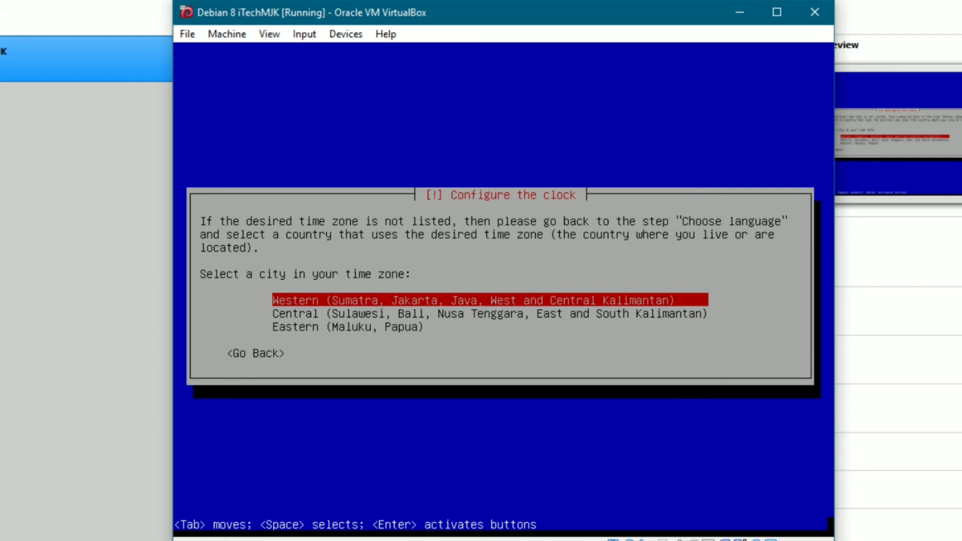
Select the Western time zone (Sumatra, Jakarta, Java, West and Central Kalimantan) for the system clock
{"action": "key", "text": "Down"}
{"action": "key", "text": "Down"}
{"action": "key", "text": "Up"}
{"action": "key", "text": "Up"}
{"action": "key", "text": "Return"}
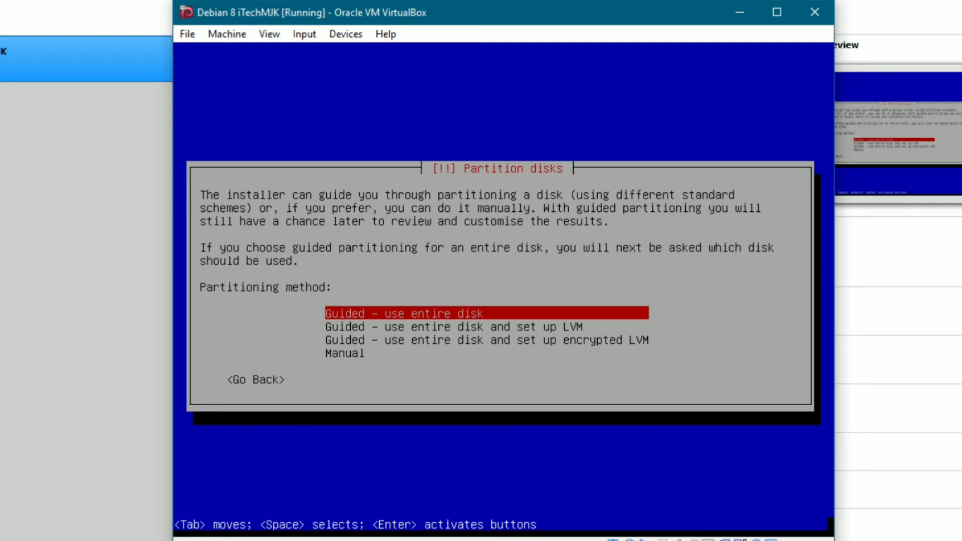
Choose the "Guided - use entire disk" partitioning method and select SCSI1 (0,0,0) (sda), the VBOX HARDDISK, as the disk to partition
{"action": "key", "text": "Down"}
{"action": "key", "text": "Down"}
{"action": "key", "text": "Down"}
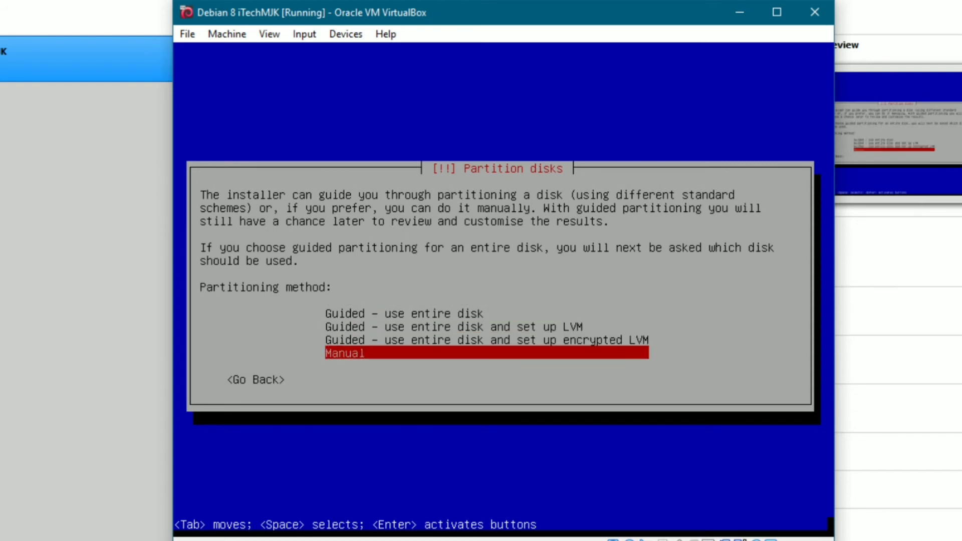
{"action": "key", "text": "Up"}
{"action": "key", "text": "Up"}
{"action": "key", "text": "Up"}
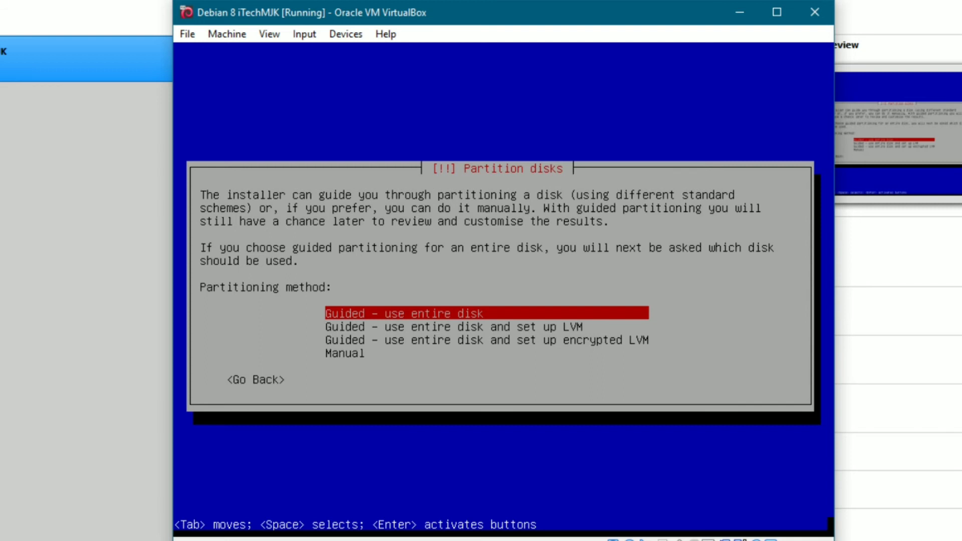
{"action": "key", "text": "Down"}
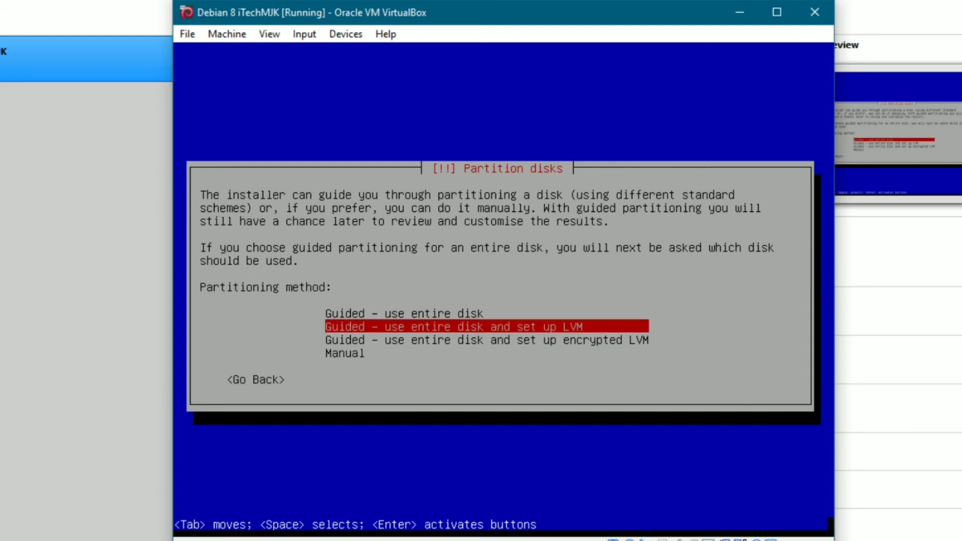
{"action": "key", "text": "Up"}
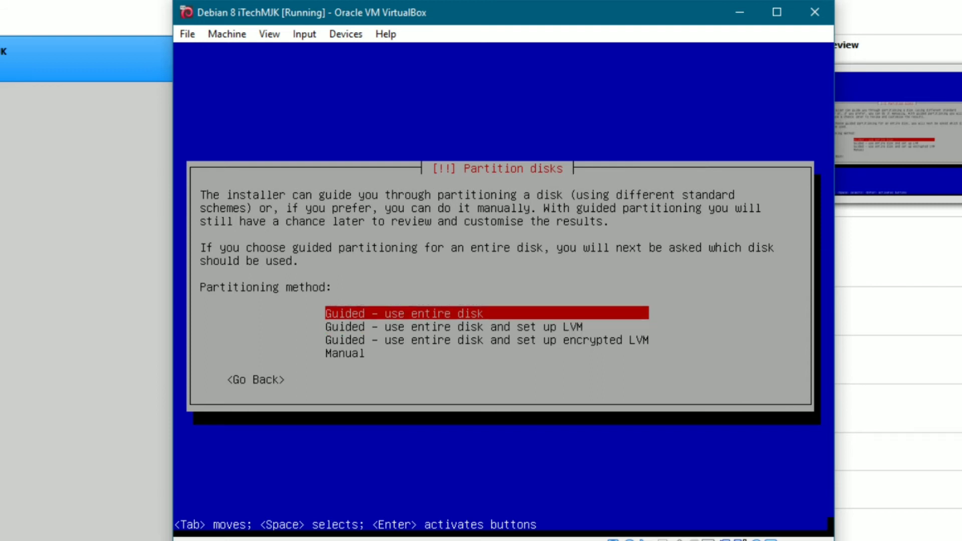
{"action": "key", "text": "Return"}
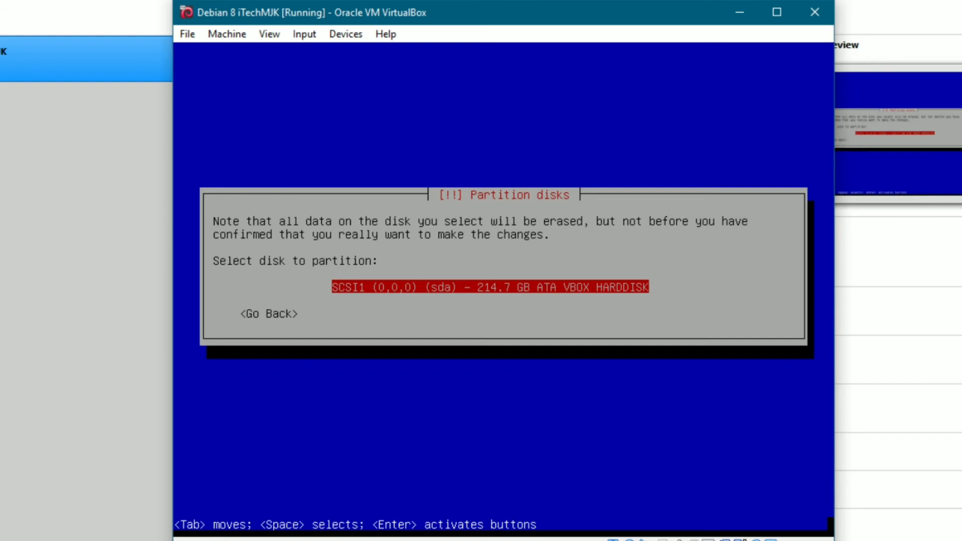
{"action": "key", "text": "Return"}
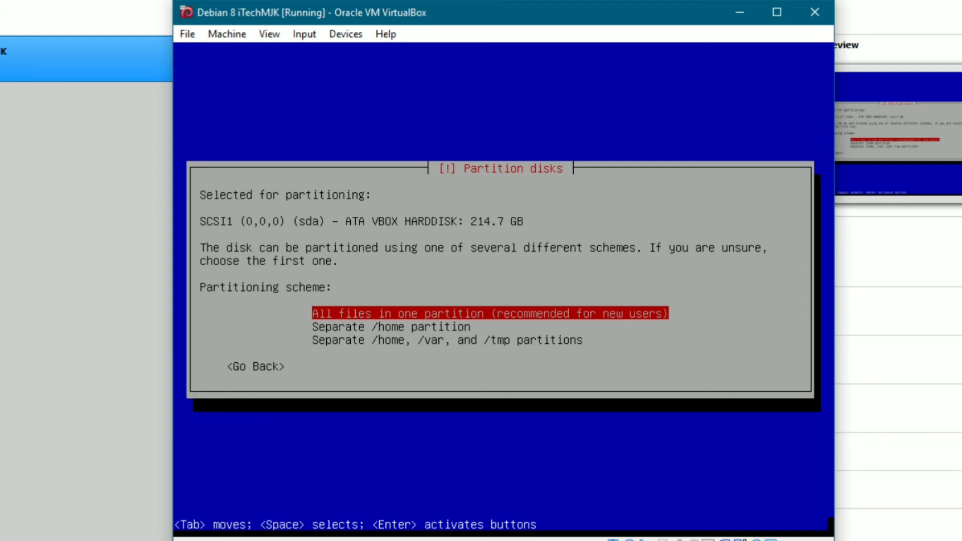
Use the "All files in one partition" scheme, then finish partitioning and write the changes to disk
{"action": "key", "text": "Return"}
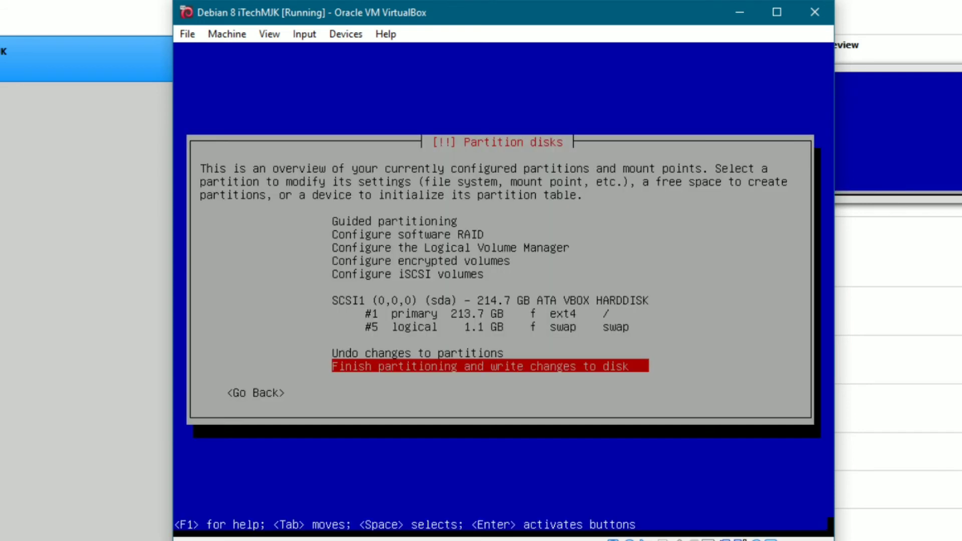
{"action": "key", "text": "Return"}
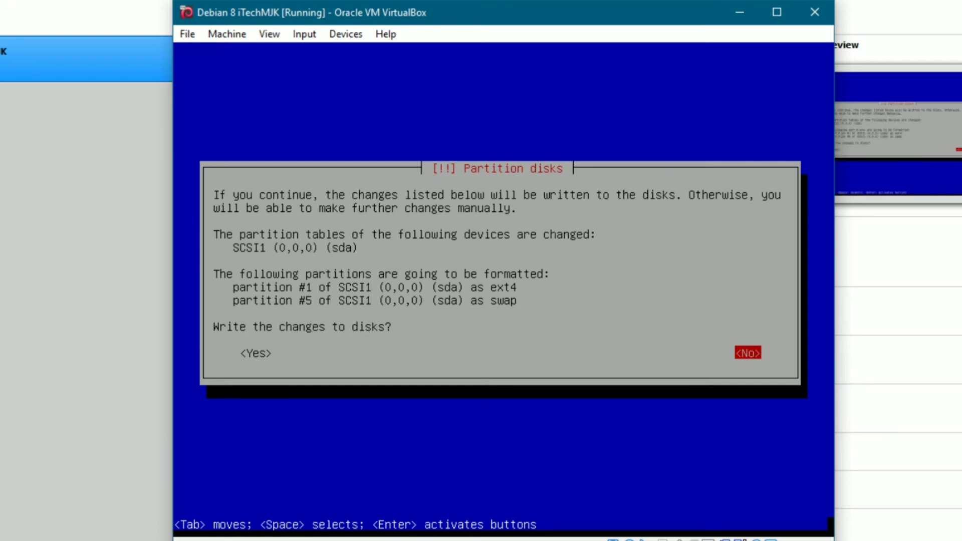
{"action": "key", "text": "Tab"}
{"action": "key", "text": "Return"}
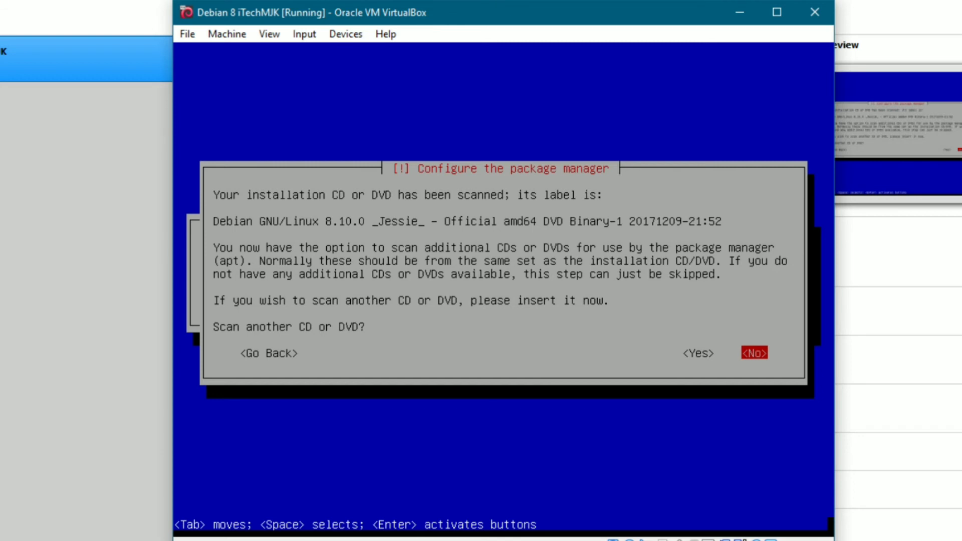
Decline scanning another CD or DVD for the package manager
{"action": "key", "text": "Left"}
{"action": "key", "text": "Right"}
{"action": "key", "text": "Left"}
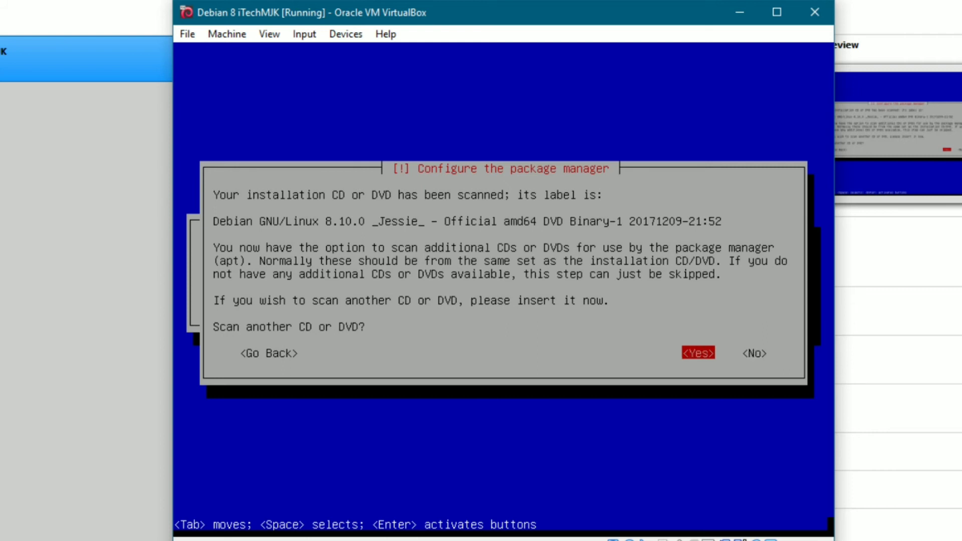
{"action": "key", "text": "Right"}
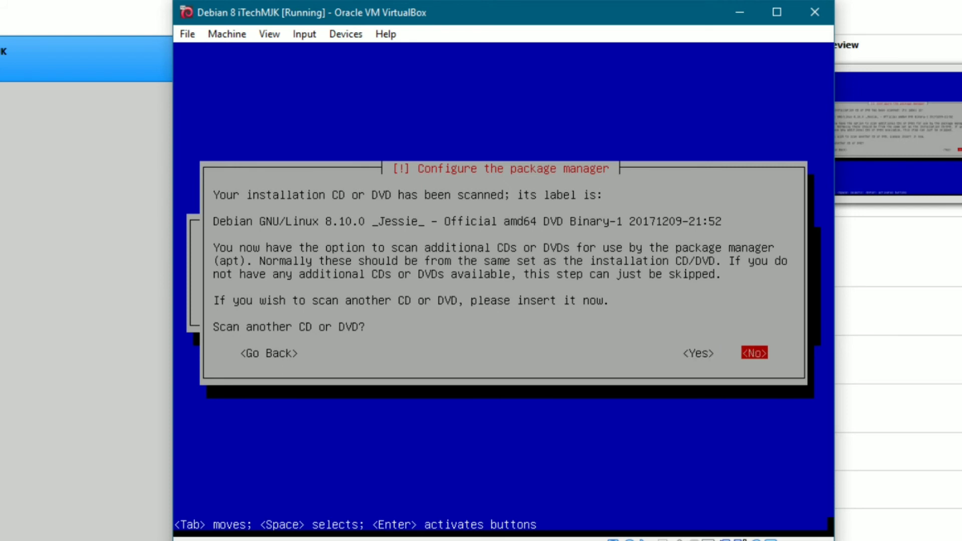
{"action": "key", "text": "Return"}
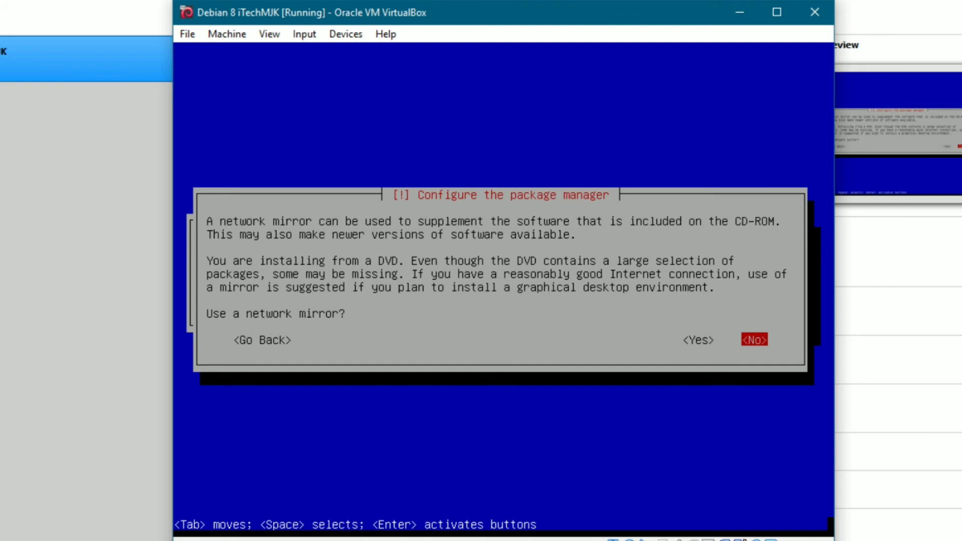
Decline using a network mirror for the package manager and decline participating in the package usage survey
{"action": "key", "text": "Return"}
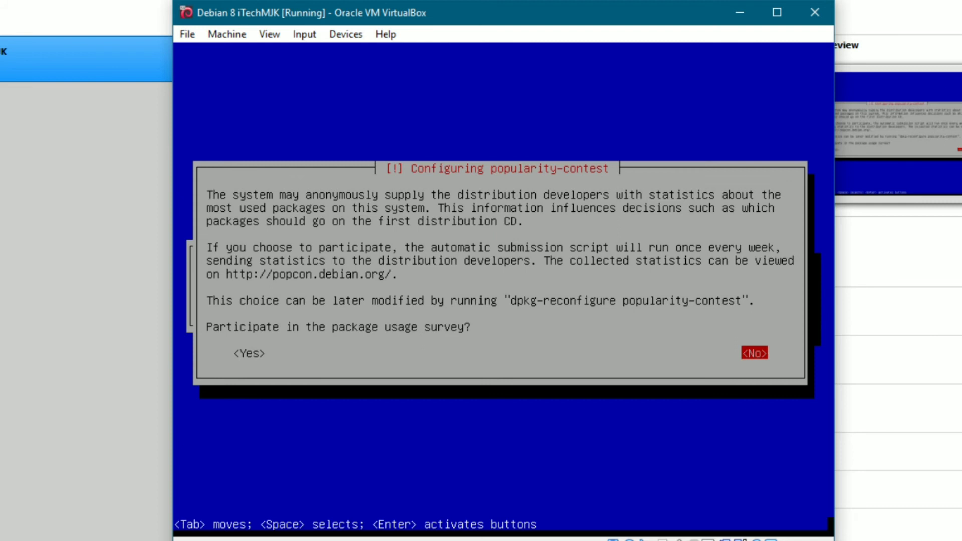
{"action": "key", "text": "Left"}
{"action": "key", "text": "Right"}
{"action": "key", "text": "Return"}
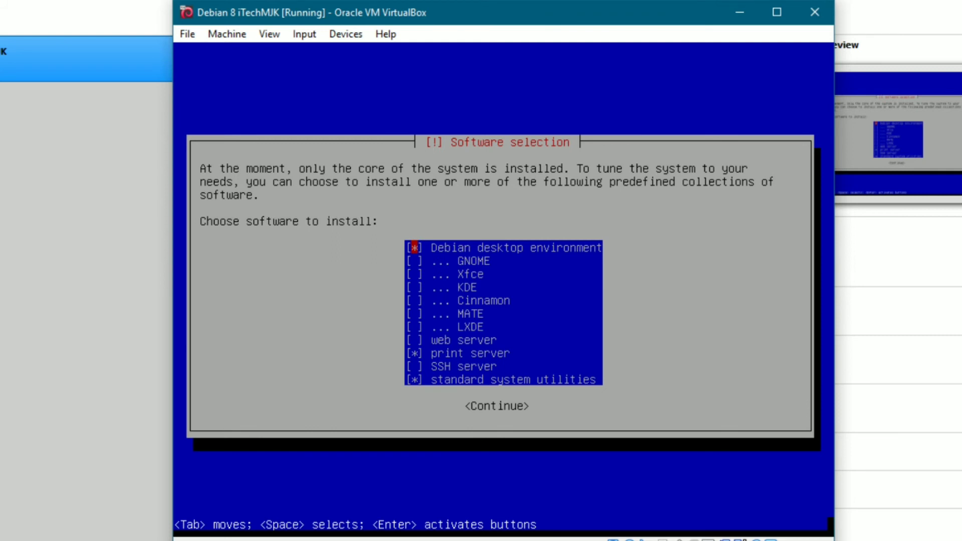
Deselect the Debian desktop environment in the software selection
{"action": "key", "text": "Down"}
{"action": "key", "text": "Up"}
{"action": "key", "text": "Down"}
{"action": "key", "text": "Up"}
{"action": "key", "text": "space"}
Deselect print server and select SSH server, keeping standard system utilities, and continue with the software installation
{"action": "key", "text": "Down"}
{"action": "key", "text": "Down"}
{"action": "key", "text": "Down"}
{"action": "key", "text": "Down"}
{"action": "key", "text": "Down"}
{"action": "key", "text": "Down"}
{"action": "key", "text": "Down"}
{"action": "key", "text": "Down"}
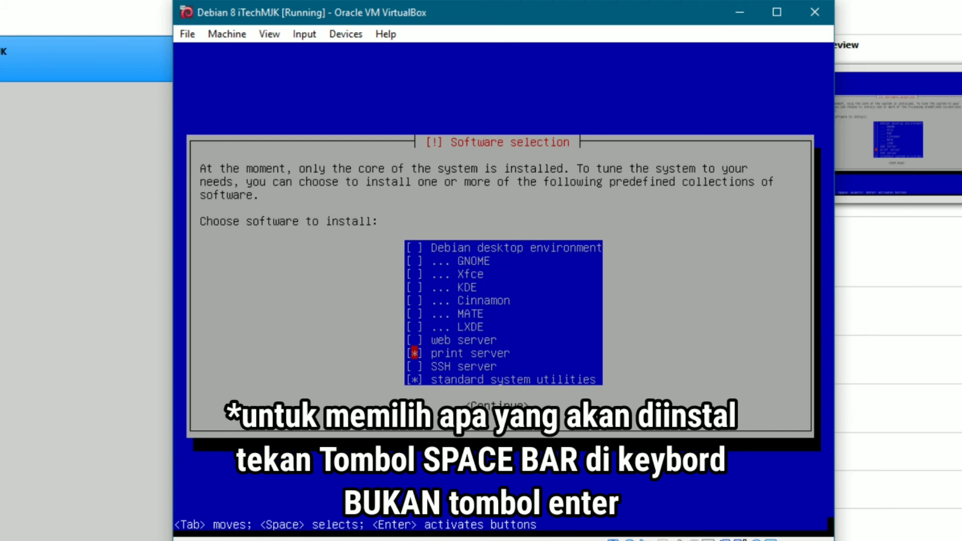
{"action": "key", "text": "space"}
{"action": "key", "text": "Down"}
{"action": "key", "text": "space"}
{"action": "key", "text": "Down"}
{"action": "key", "text": "Up"}
{"action": "key", "text": "Up"}
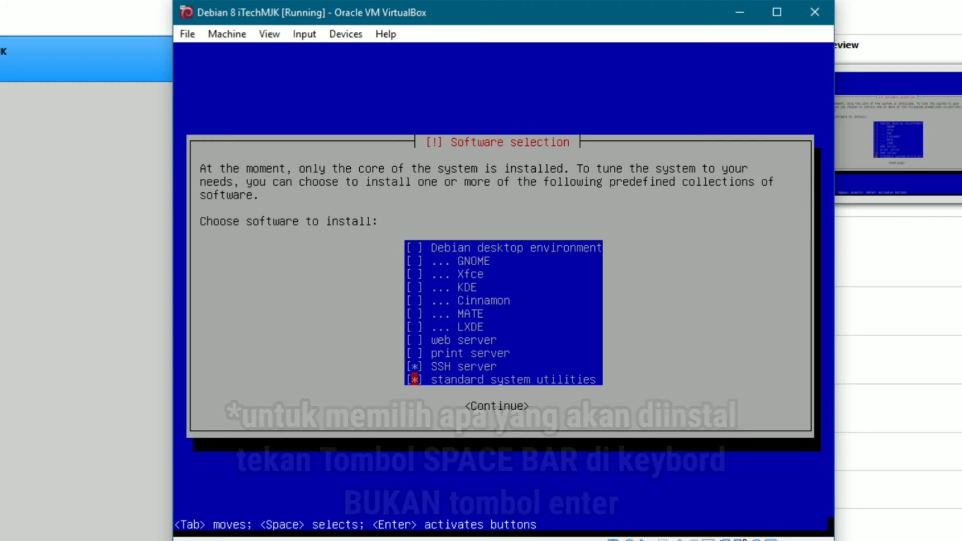
{"action": "key", "text": "Down"}
{"action": "key", "text": "Down"}
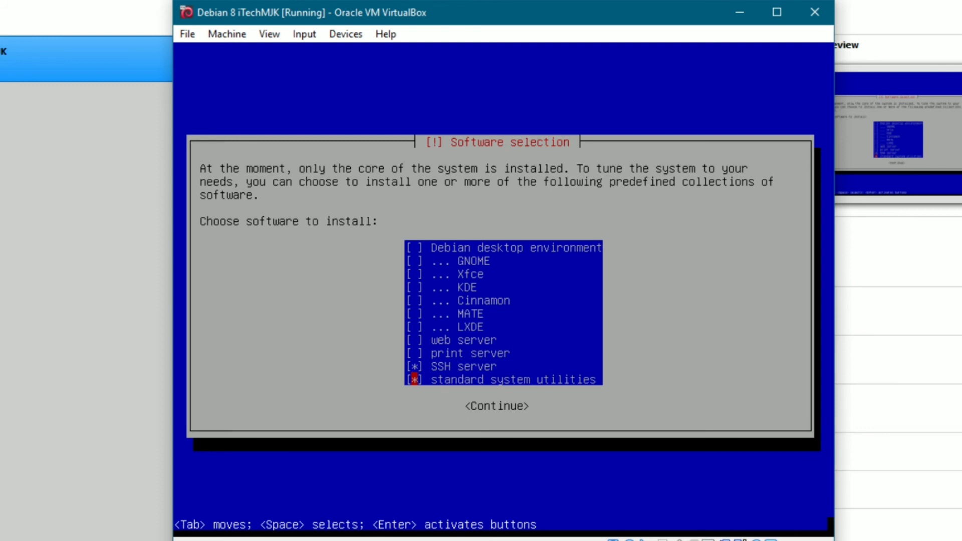
{"action": "key", "text": "Return"}
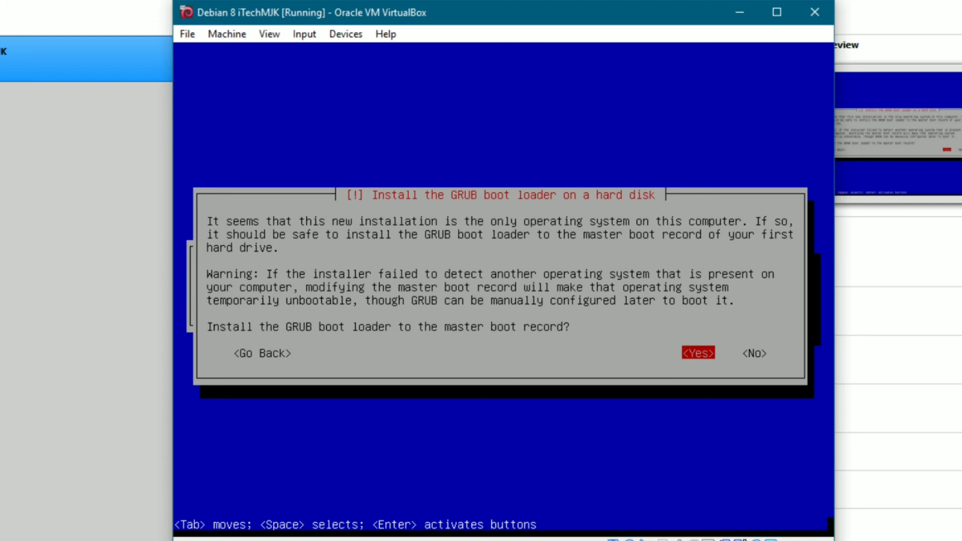
Install the GRUB boot loader to the master boot record of /dev/sda, then finish the installation and boot into the new system
{"action": "key", "text": "Return"}
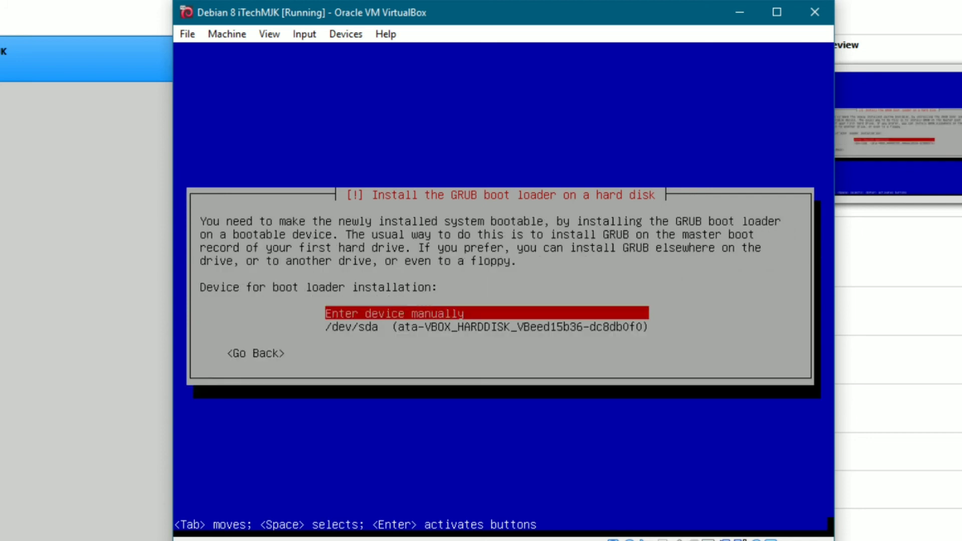
{"action": "key", "text": "Down"}
{"action": "key", "text": "Return"}
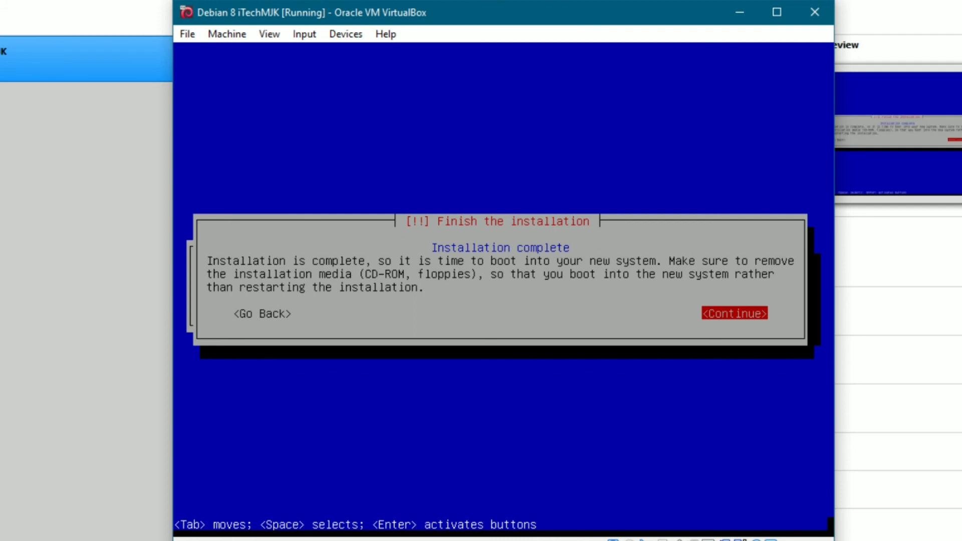
{"action": "key", "text": "Return"}
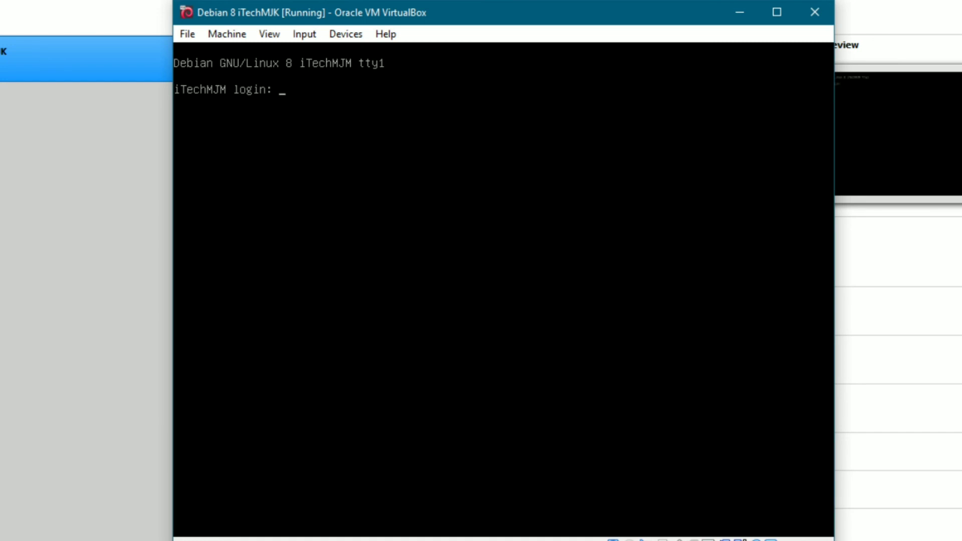
Log in to the new Debian system as itech with the account password
{"action": "type", "text": "itech"}
{"action": "key", "text": "Return"}
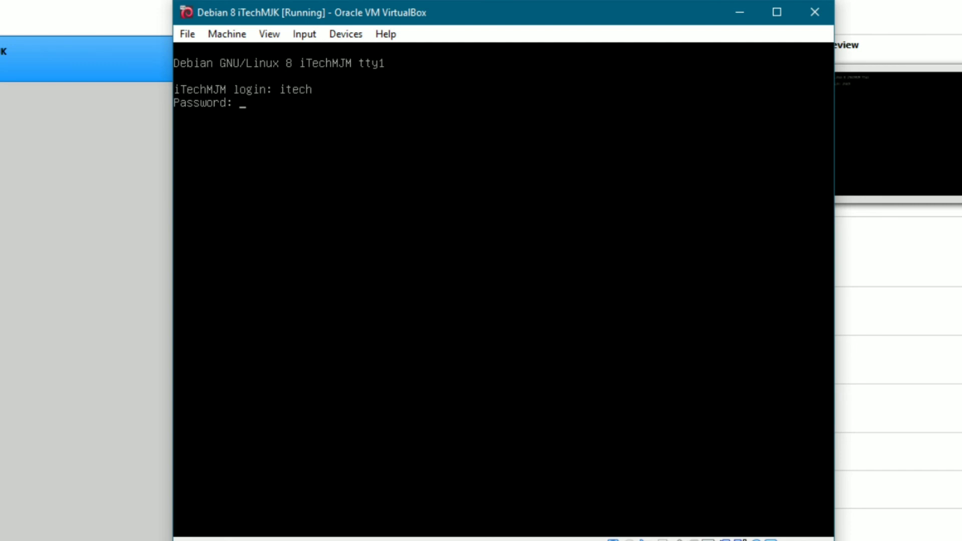
{"action": "key", "text": "Return"}
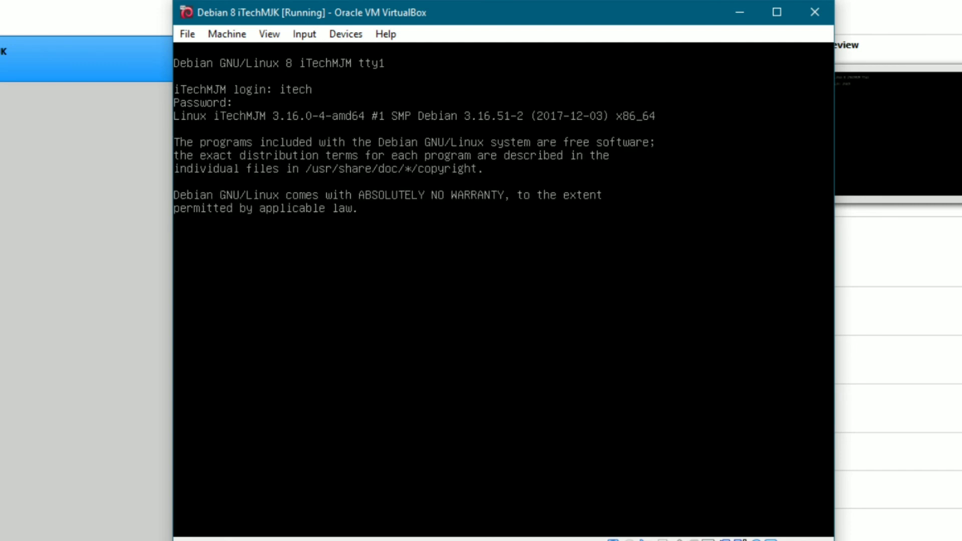
Switch to the root account with "su -" and the root password, then power the system off with "shutdown 0"
{"action": "type", "text": "s"}
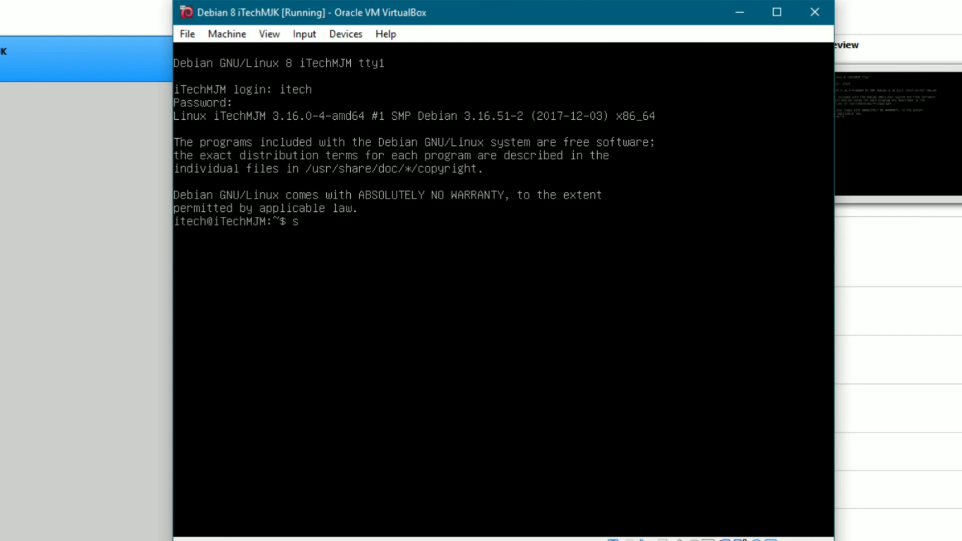
{"action": "type", "text": "u -"}
{"action": "key", "text": "Return"}
{"action": "key", "text": "Return"}
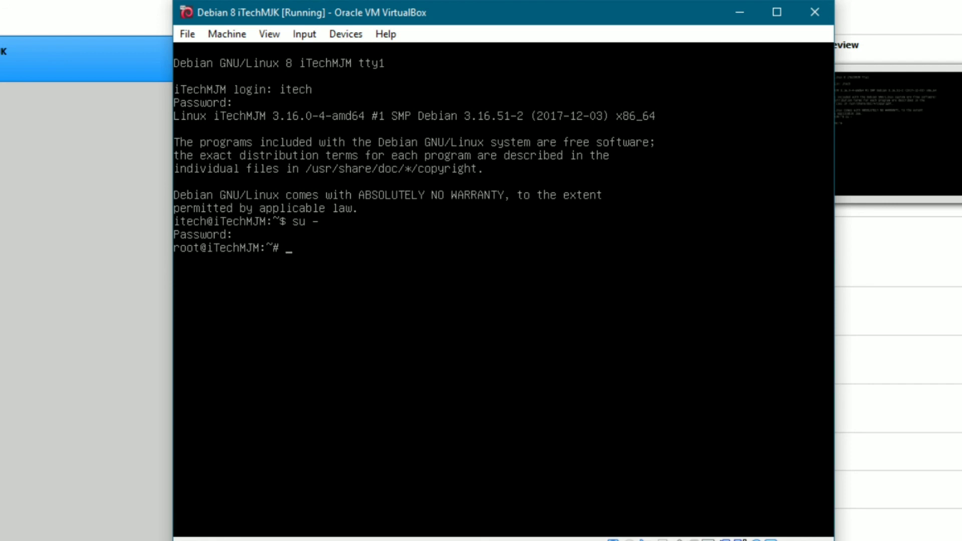
{"action": "type", "text": "shutdown 0"}
{"action": "key", "text": "Return"}
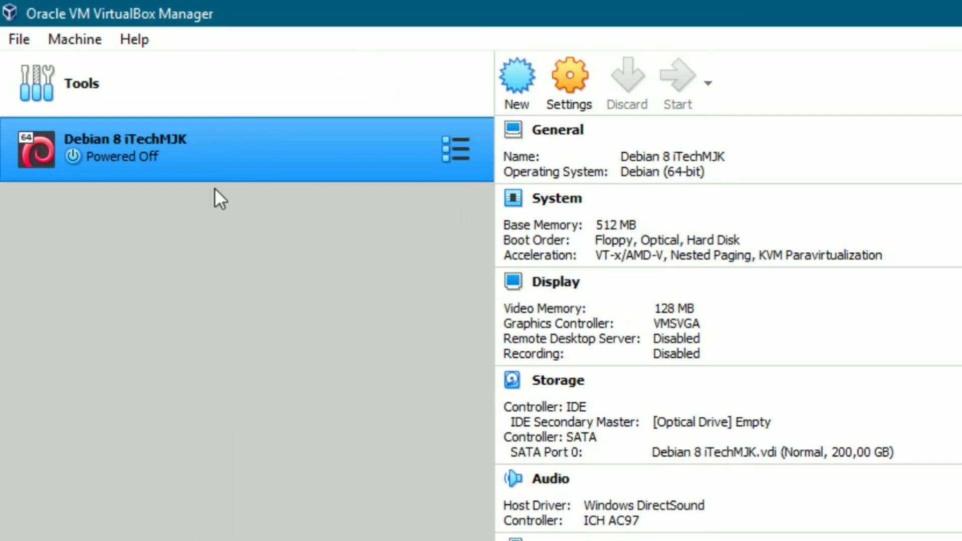
Start cloning the Debian 8 iTechMJK virtual machine and set the clone's path to G:\Backup-VM\VirtualBox
{"action": "right_click", "coordinate": [184, 151]}
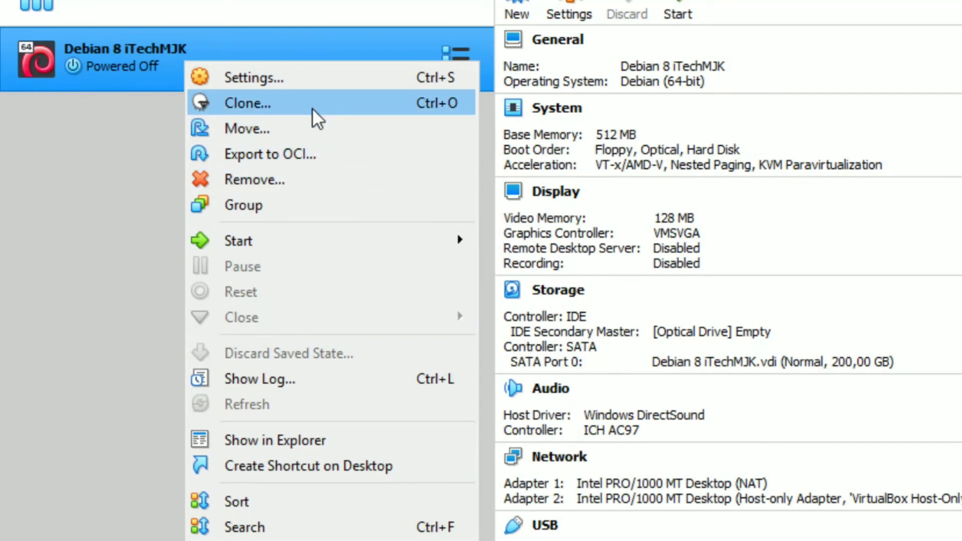
{"action": "right_click", "coordinate": [92, 85]}
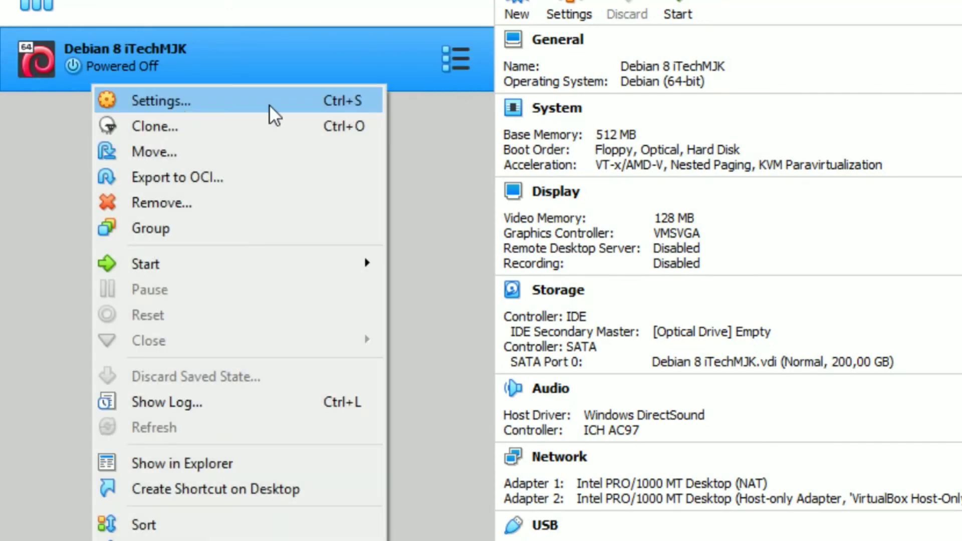
{"action": "left_click", "coordinate": [243, 134]}
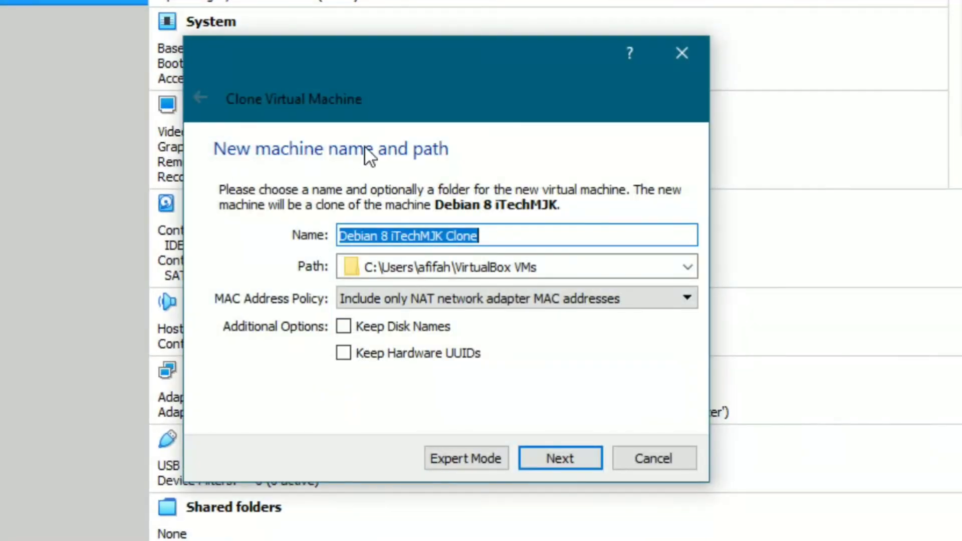
{"action": "left_click_drag", "start_coordinate": [592, 271], "coordinate": [95, 276]}
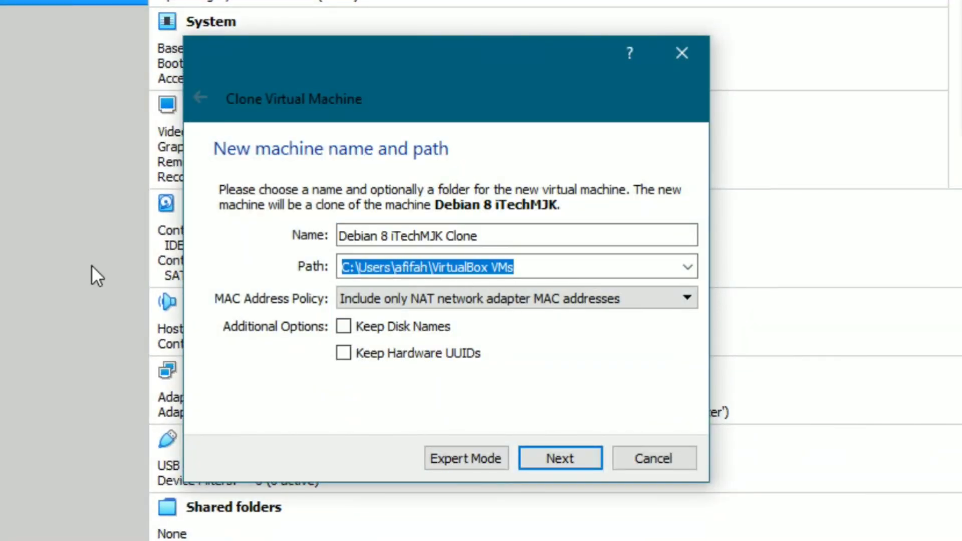
{"action": "type", "text": "G:\\Backup-VM\\VirtualBox"}
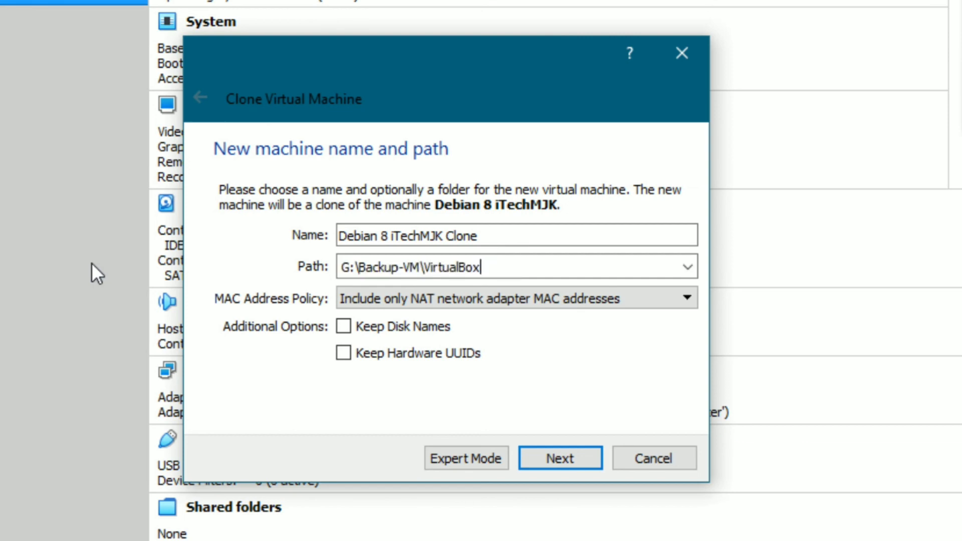
Name the clone "Debian 8 iTechMJK Backup" and create it as a full clone
{"action": "left_click", "coordinate": [544, 240]}
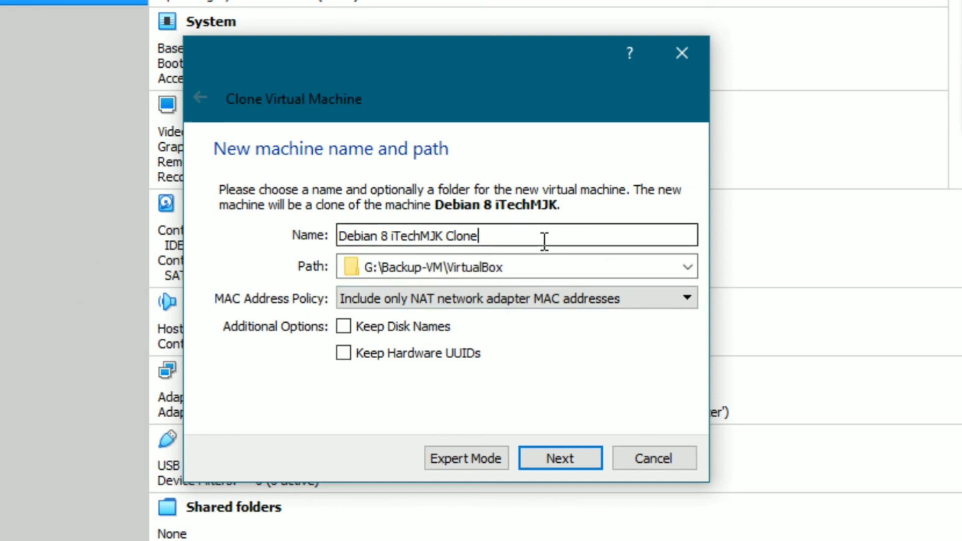
{"action": "key", "text": "BackSpace"}
{"action": "key", "text": "BackSpace"}
{"action": "key", "text": "BackSpace"}
{"action": "key", "text": "BackSpace"}
{"action": "key", "text": "BackSpace"}
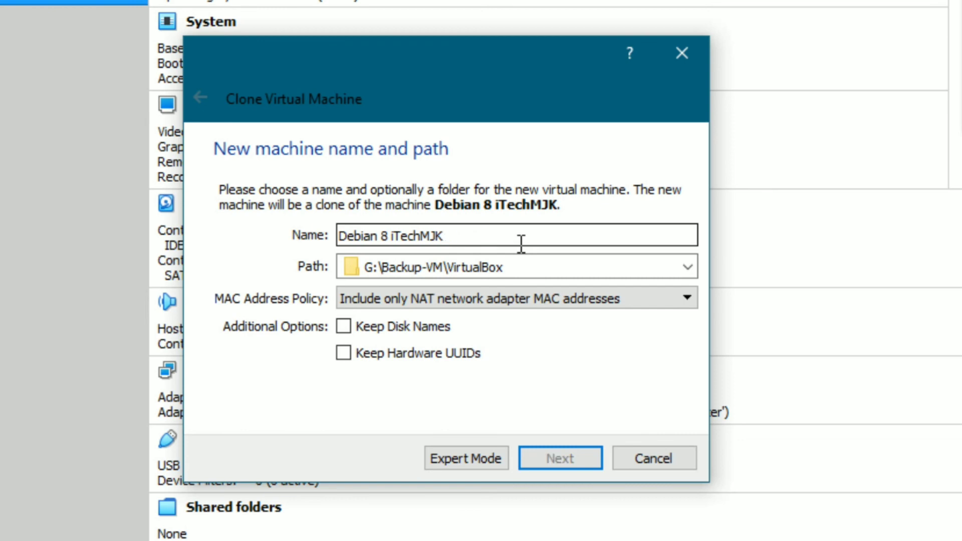
{"action": "type", "text": "Backup"}
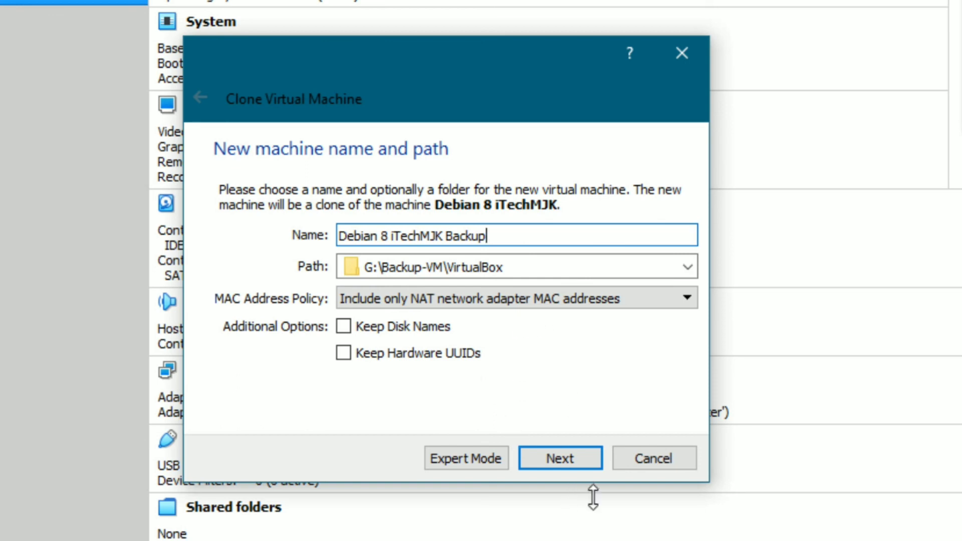
{"action": "left_click", "coordinate": [564, 461]}
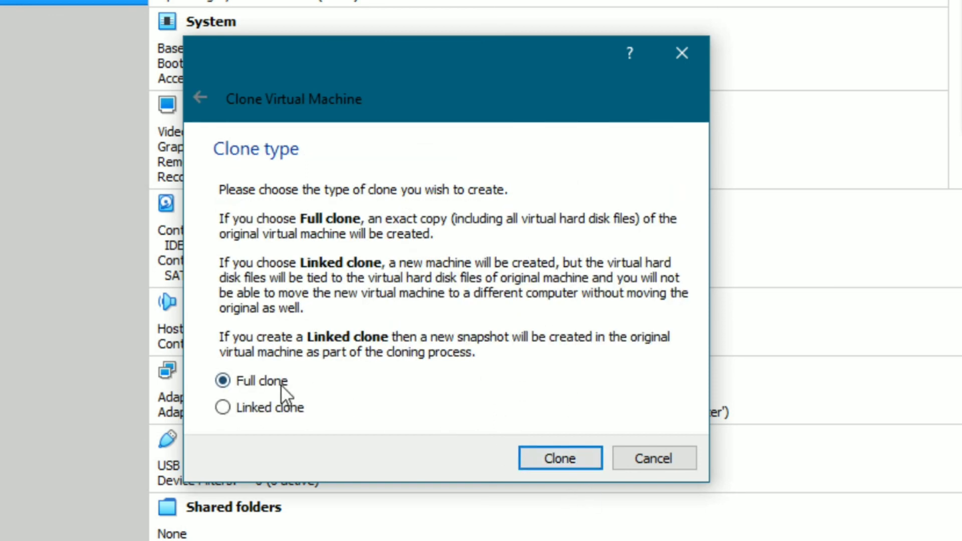
{"action": "left_click", "coordinate": [579, 467]}
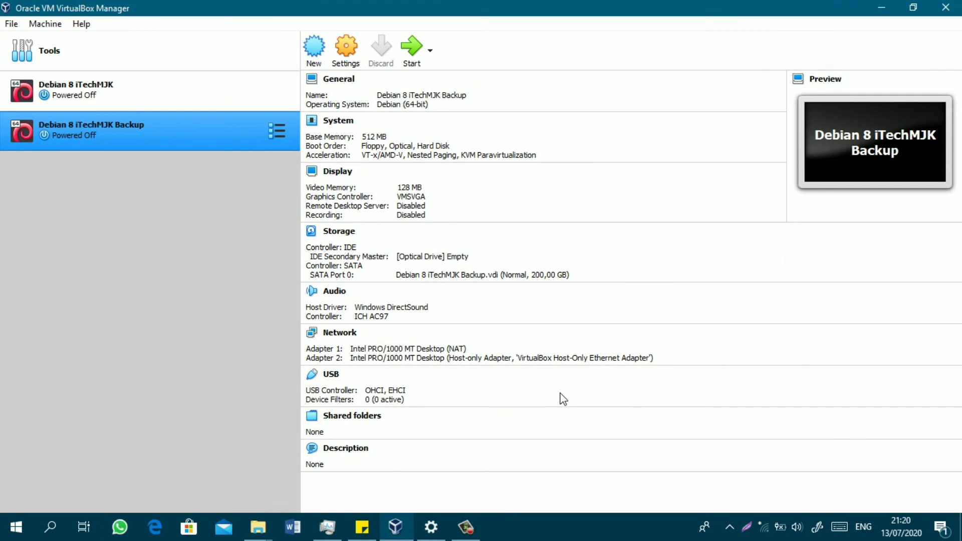
{"action": "left_click", "coordinate": [88, 86]}
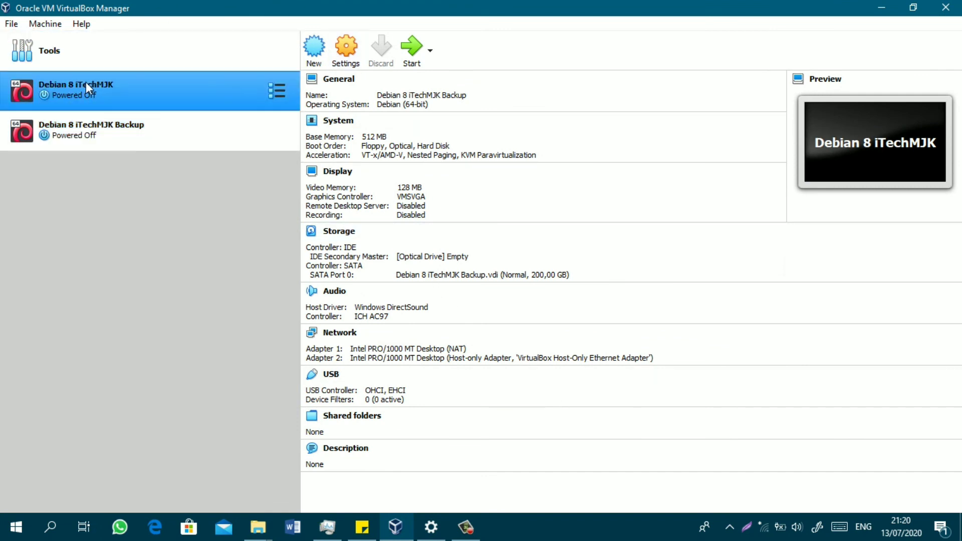
{"action": "left_click", "coordinate": [98, 138]}
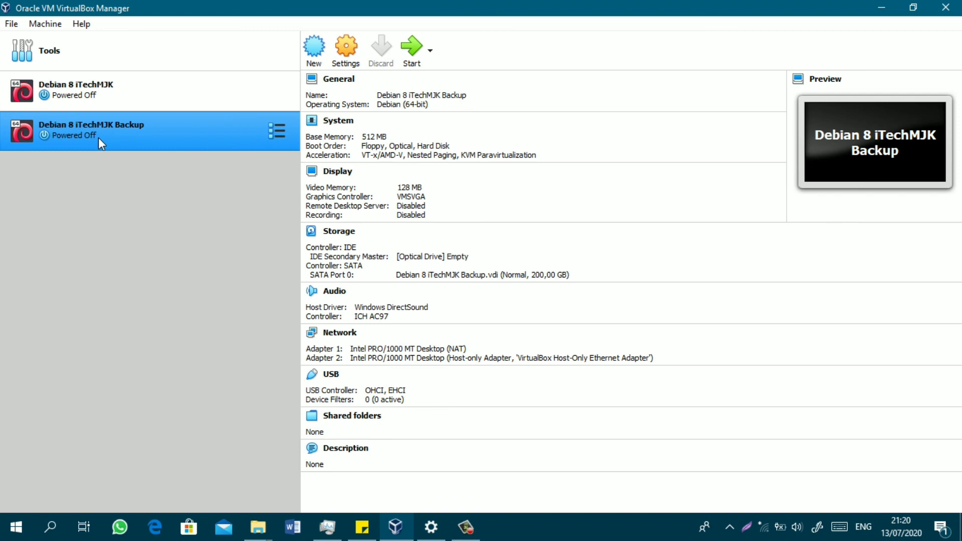